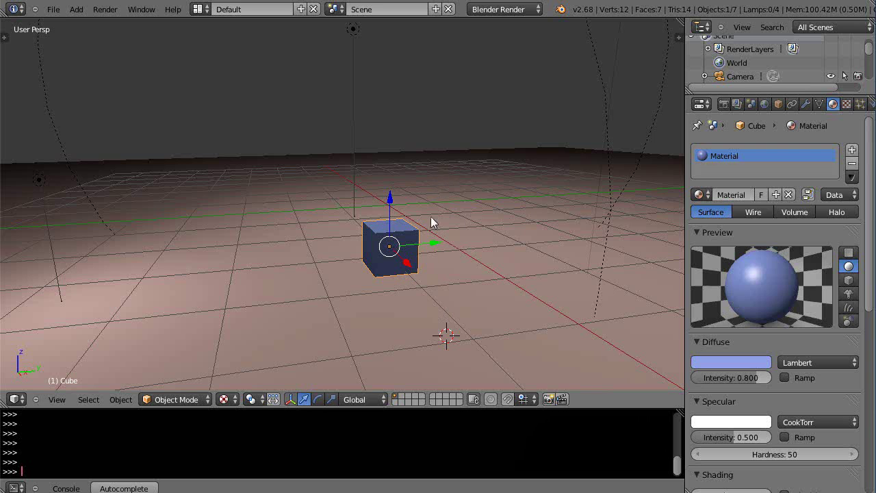
# Orbit the view around the cube and open the render engine dropdown
pyautogui.moveTo(363, 316); pyautogui.dragTo(346, 312, button='middle')
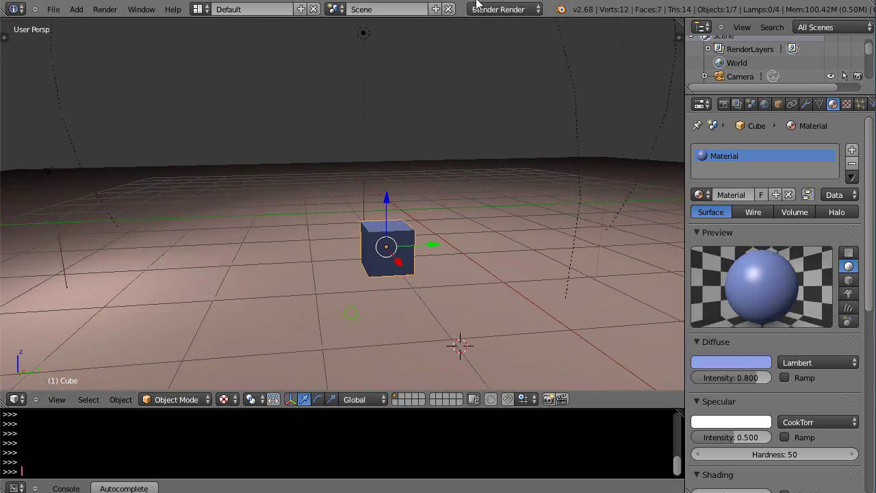
pyautogui.click(505, 9)
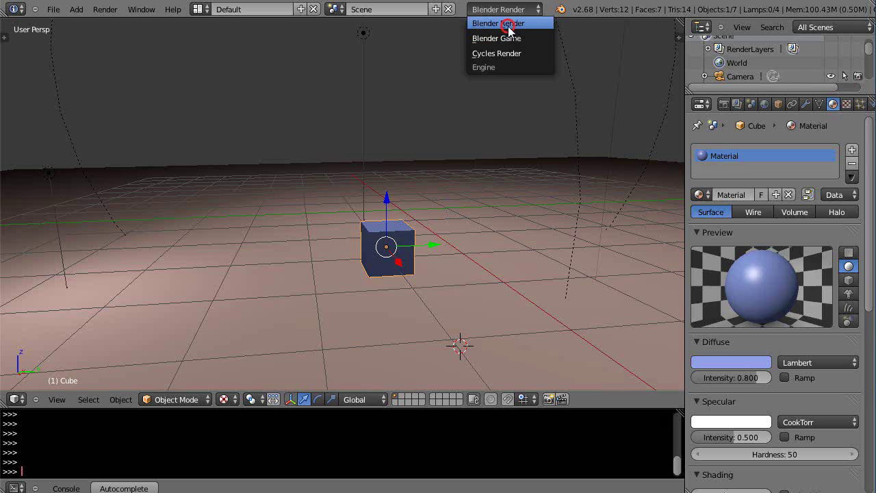
# Keep Blender Render and review the render and Output settings, leaving the file format as PNG
pyautogui.click(509, 27)
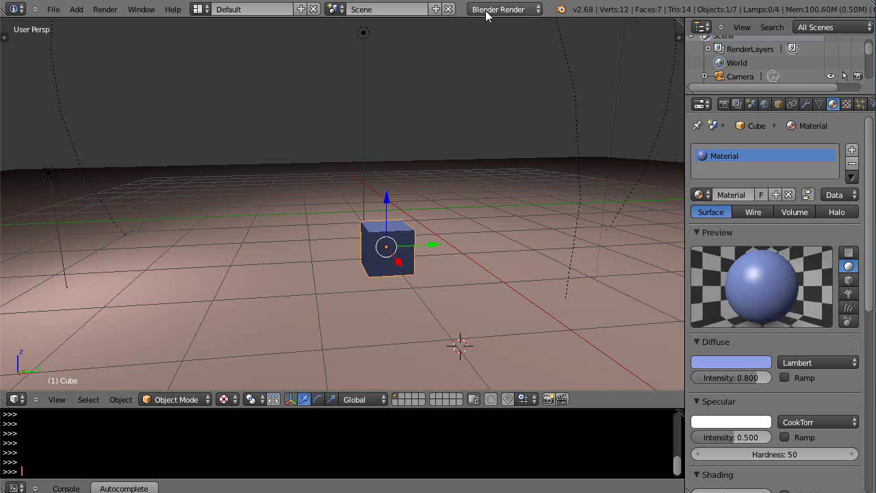
pyautogui.click(723, 104)
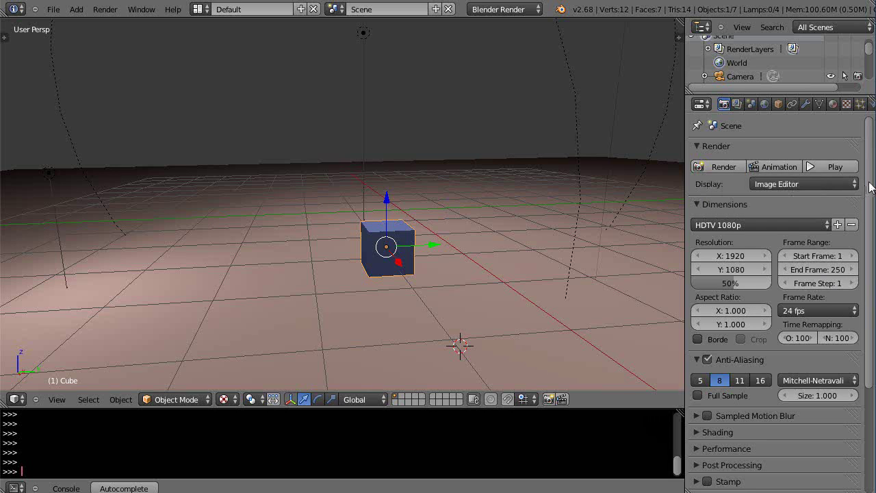
pyautogui.scroll(-5, 869, 187)
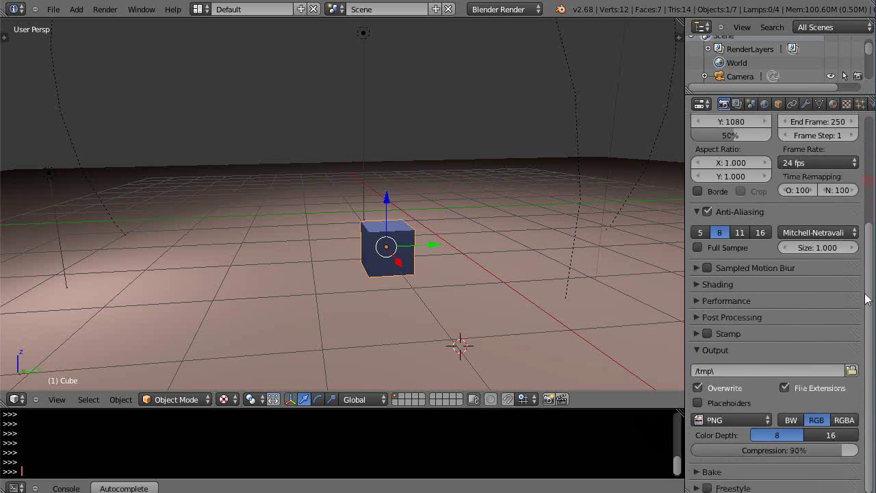
pyautogui.click(732, 419)
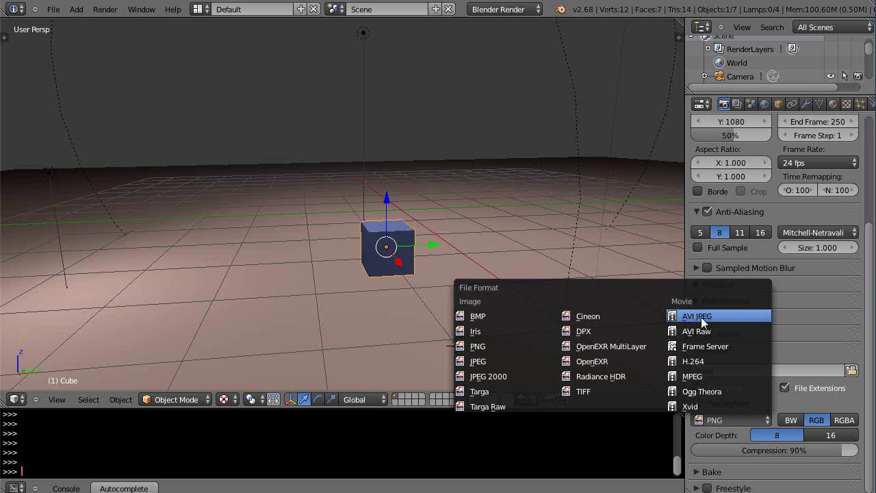
pyautogui.click(623, 237)
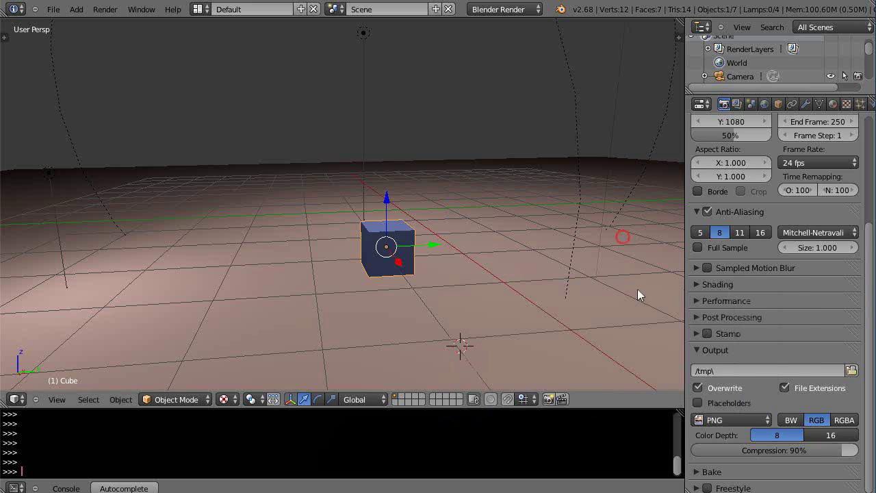
pyautogui.scroll(5, 753, 235)
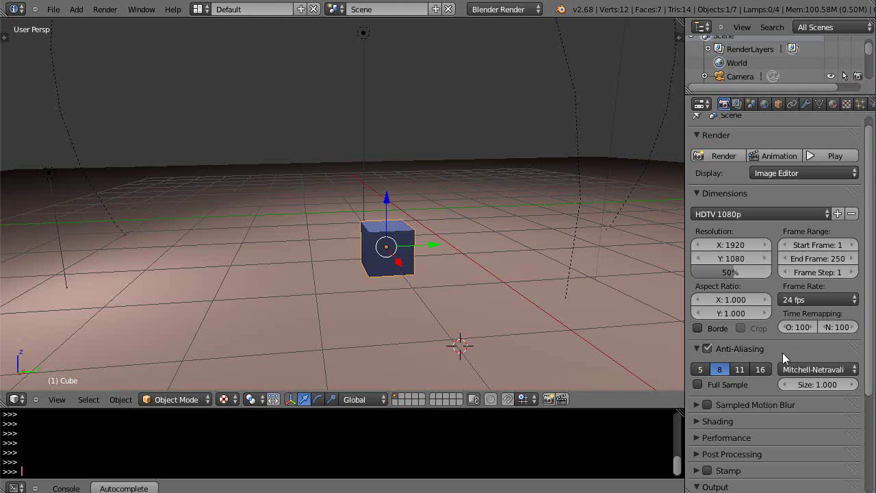
# Set the render engine to Blender Game and scroll through its GLSL game settings
pyautogui.click(519, 9)
pyautogui.click(508, 38)
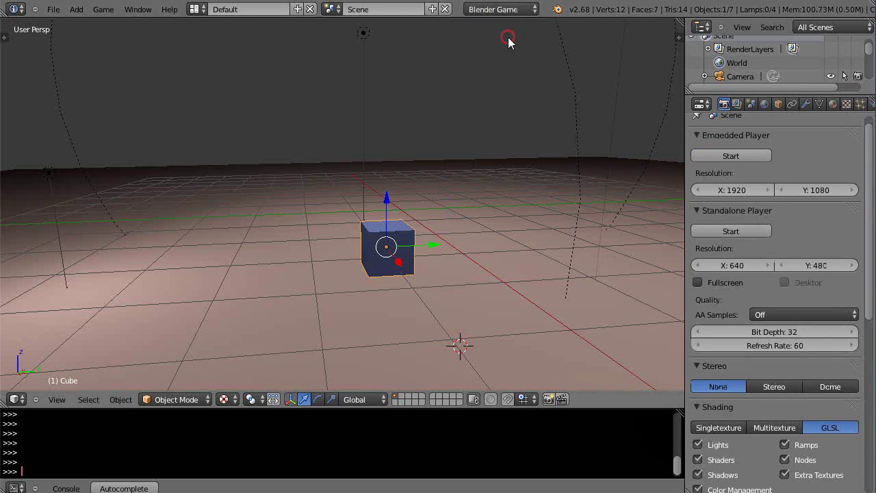
pyautogui.scroll(1, 778, 259)
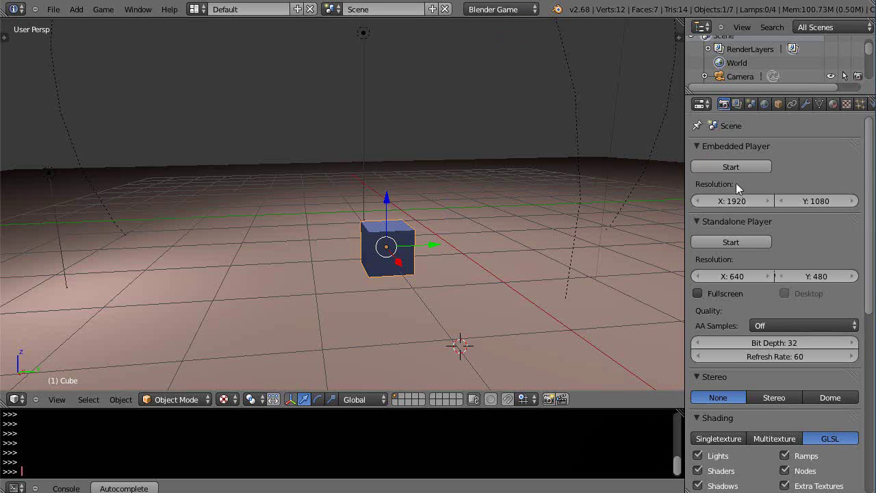
pyautogui.scroll(-12, 739, 209)
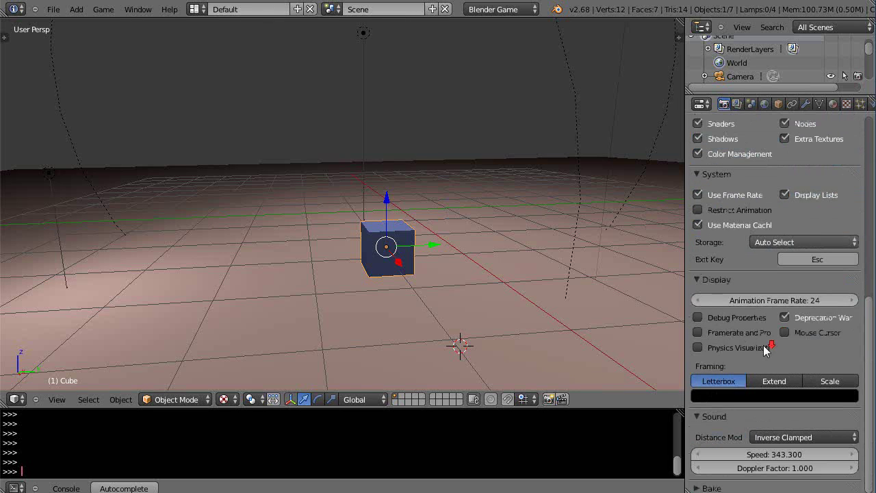
pyautogui.scroll(12, 763, 344)
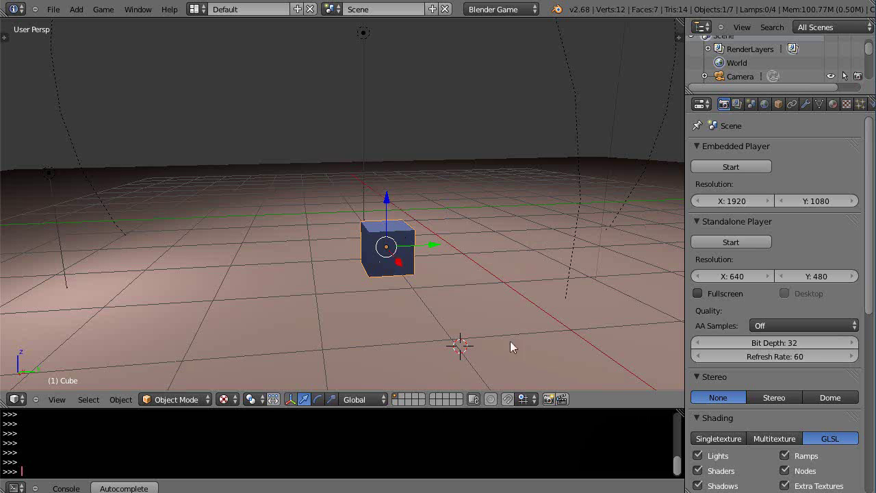
pyautogui.scroll(-2, 514, 294)
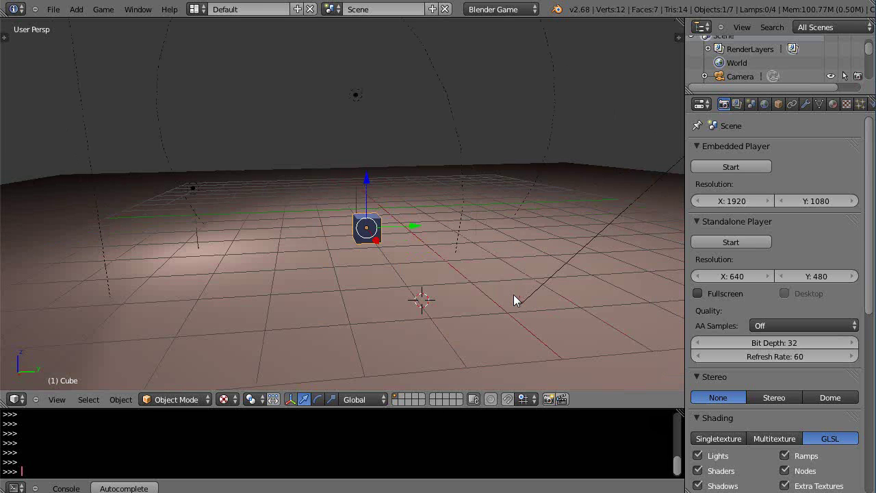
pyautogui.scroll(-2, 499, 291)
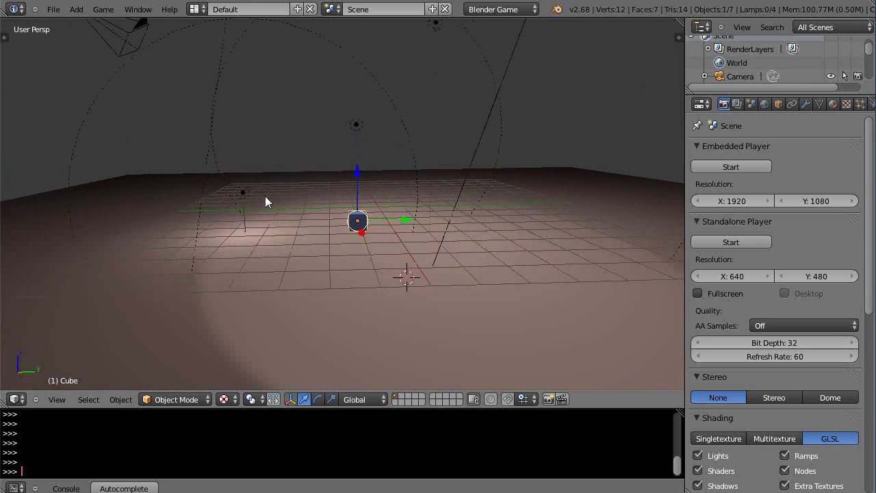
# Select the Point, Point.001, Lamp and Spot lamps in turn, viewing each lamp's data settings
pyautogui.rightClick(245, 193)
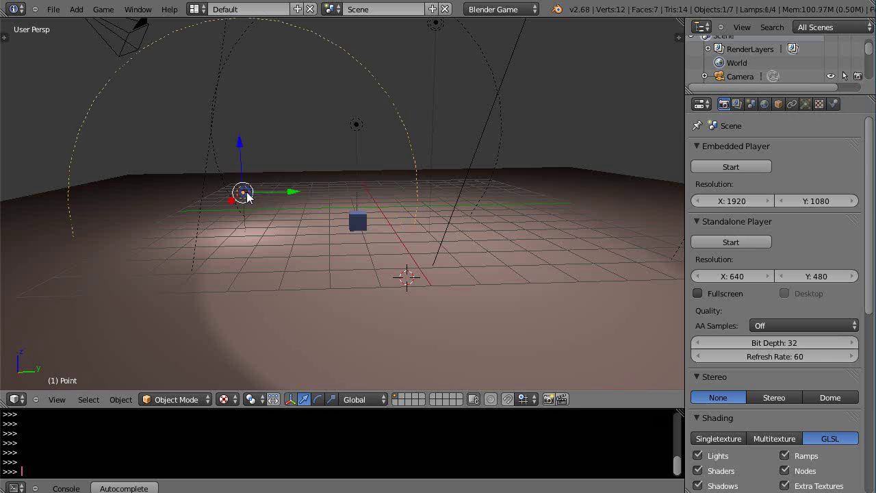
pyautogui.click(805, 104)
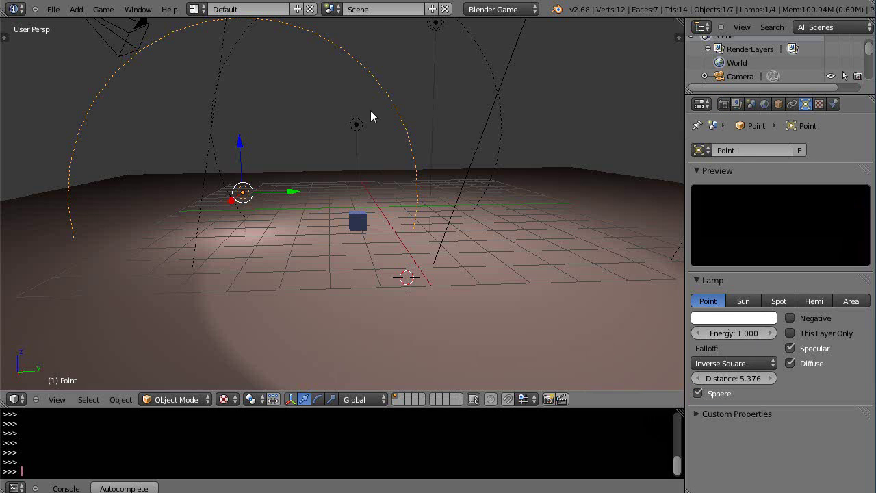
pyautogui.rightClick(355, 127)
pyautogui.scroll(-3, 452, 126)
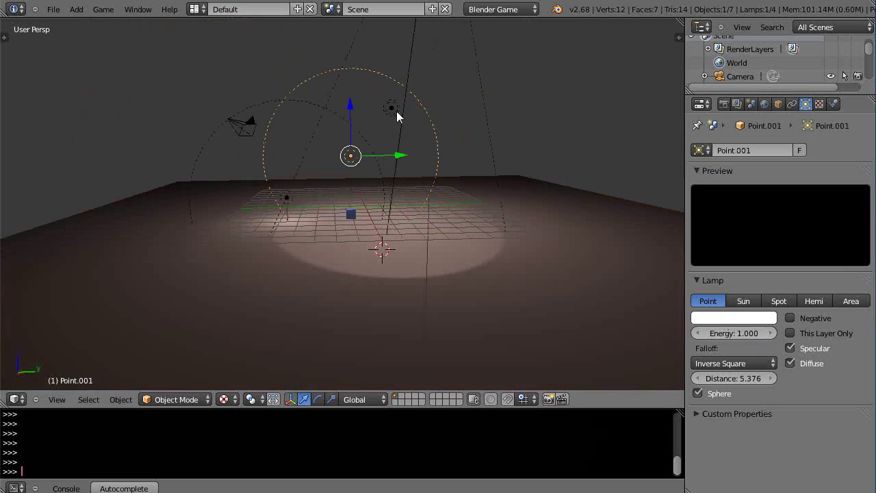
pyautogui.rightClick(396, 112)
pyautogui.moveTo(453, 164); pyautogui.dragTo(450, 224, button='middle')
pyautogui.rightClick(454, 96)
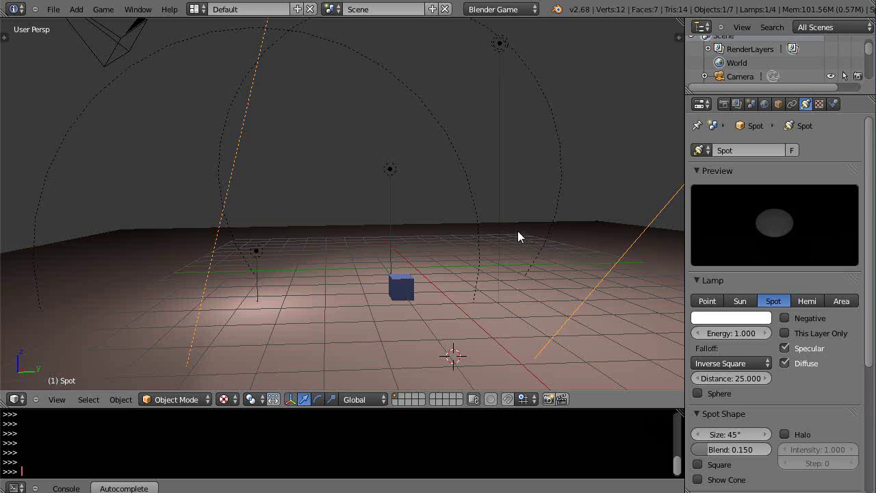
# Switch back to Blender Render, glance at the Cycles Render option, and view along the spot cone
pyautogui.moveTo(518, 236); pyautogui.dragTo(518, 236, button='middle')
pyautogui.click(524, 9)
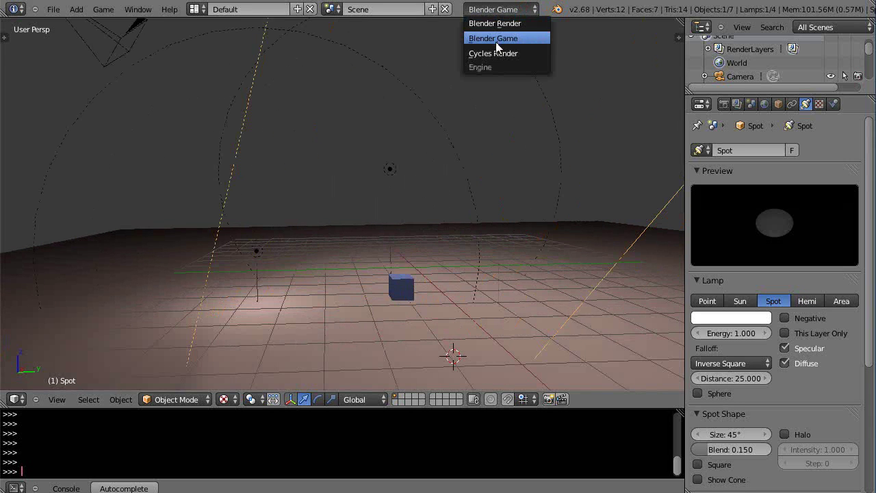
pyautogui.click(495, 26)
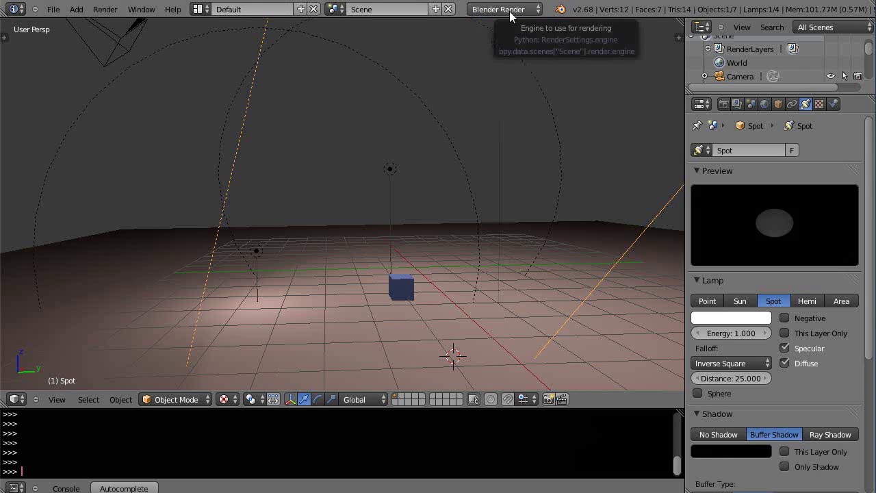
pyautogui.click(510, 14)
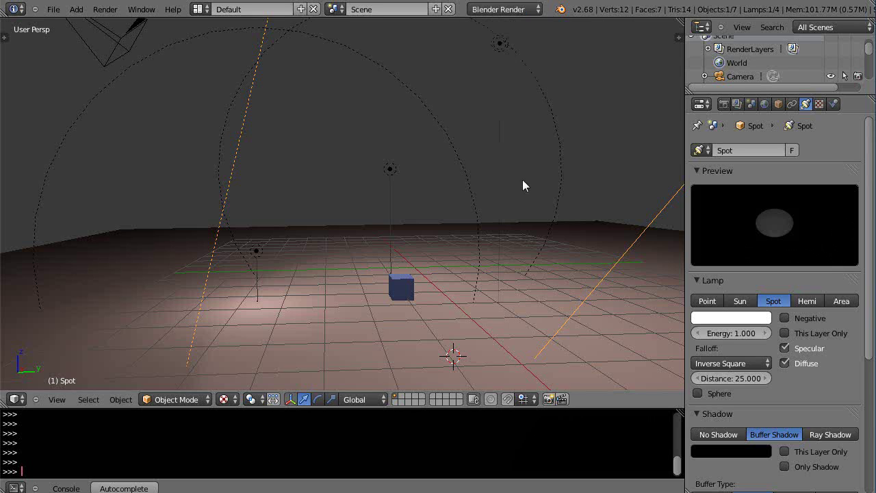
pyautogui.scroll(-4, 523, 181)
pyautogui.scroll(2, 524, 179)
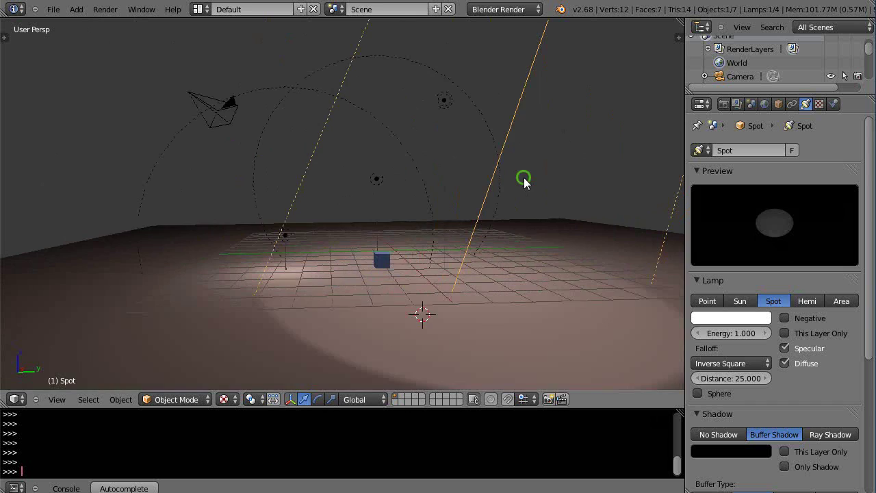
pyautogui.moveTo(524, 177); pyautogui.dragTo(472, 245, button='middle')
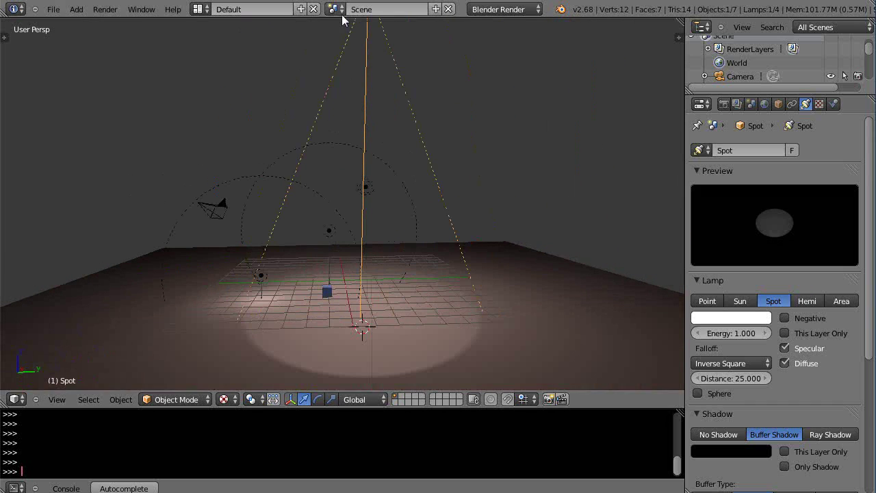
pyautogui.scroll(2, 371, 167)
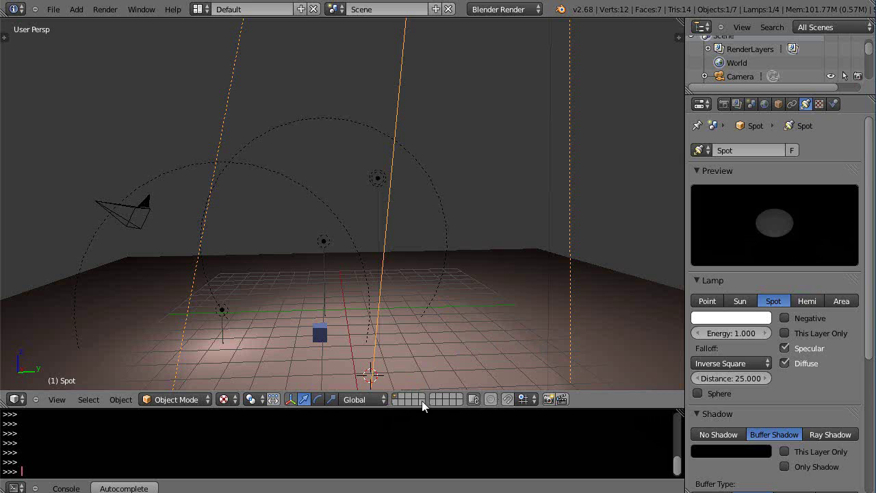
# Select the lamps and move them with M to a new layer
pyautogui.rightClick(221, 310)
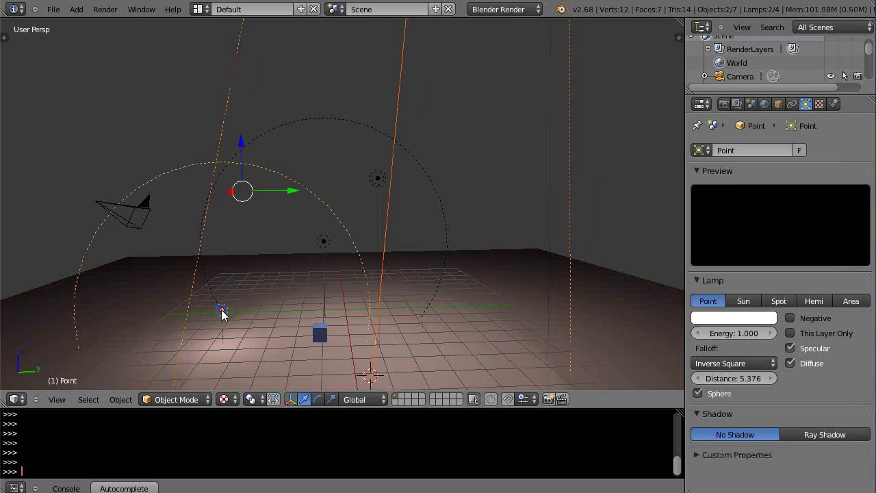
pyautogui.keyDown('shift'); pyautogui.rightClick(324, 242); pyautogui.keyUp('shift')
pyautogui.keyDown('shift'); pyautogui.rightClick(377, 179); pyautogui.keyUp('shift')
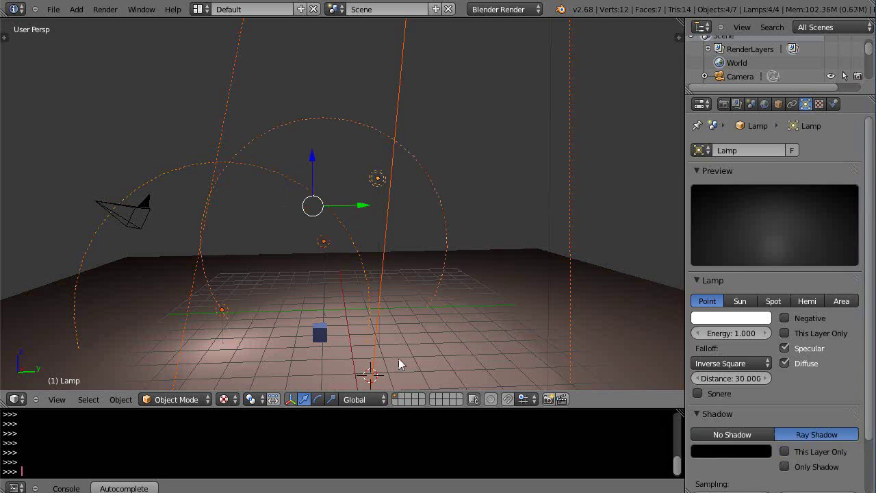
pyautogui.press('m')
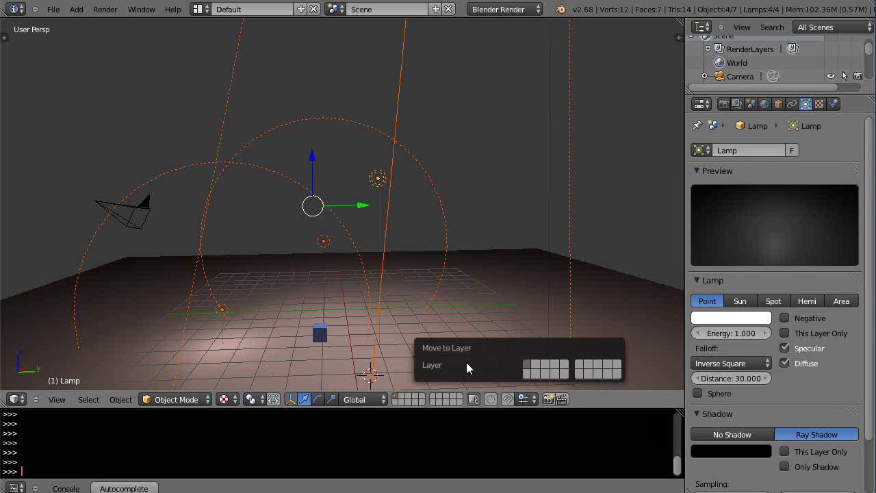
pyautogui.click(527, 373)
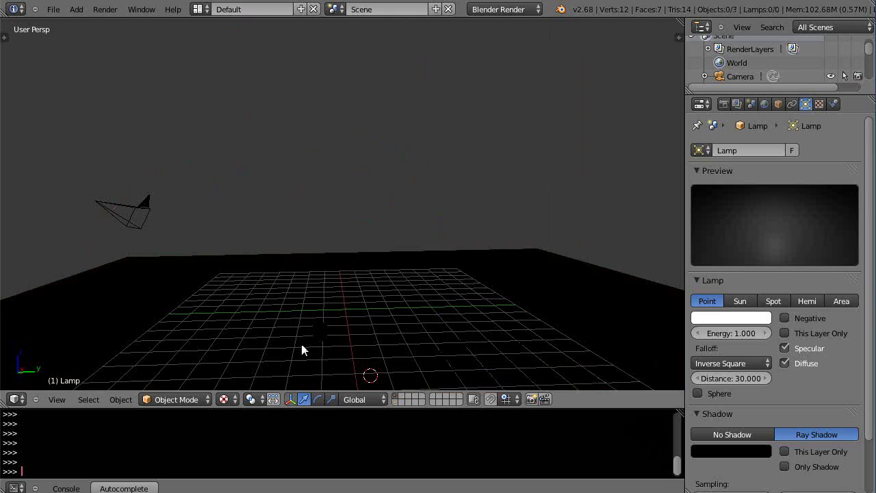
# Show the lamps' layer together with the cube's layer
pyautogui.keyDown('shift'); pyautogui.click(394, 400); pyautogui.keyUp('shift')
pyautogui.scroll(-2, 418, 296)
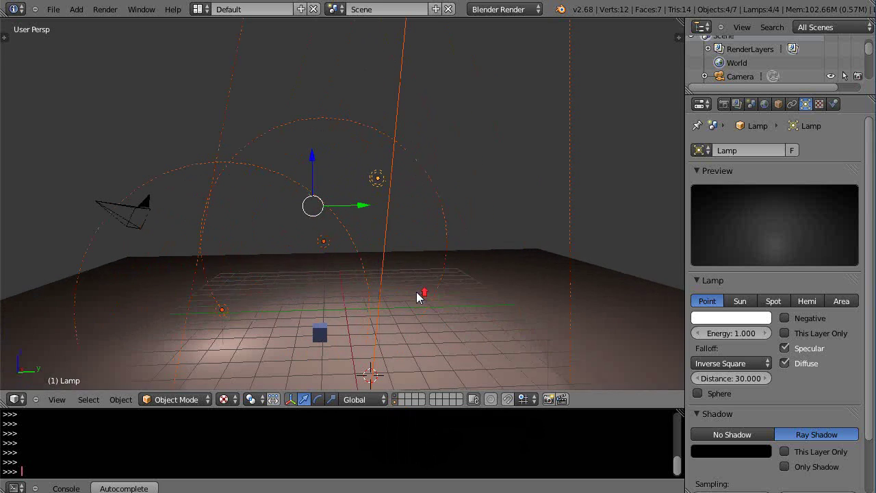
pyautogui.scroll(-1, 485, 299)
pyautogui.scroll(-1, 484, 294)
pyautogui.scroll(2, 482, 294)
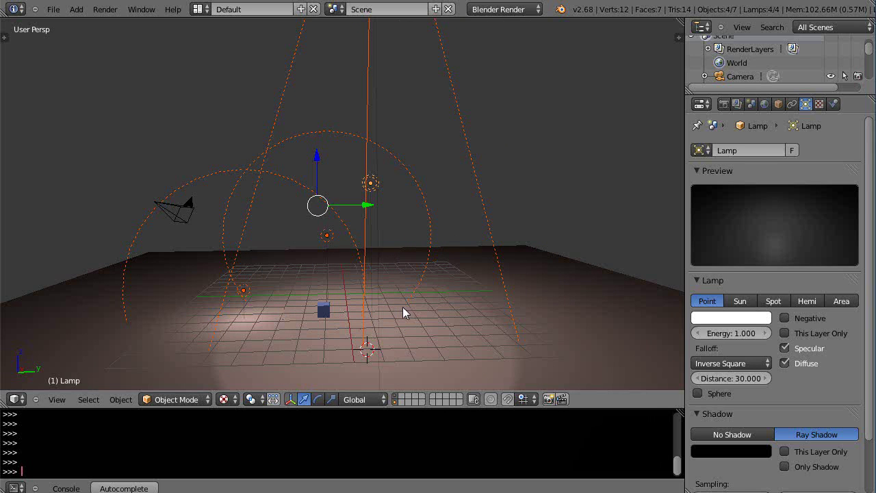
# In camera view, use Lock Camera to View to dolly the camera back, then turn it off
pyautogui.press('KP_0')
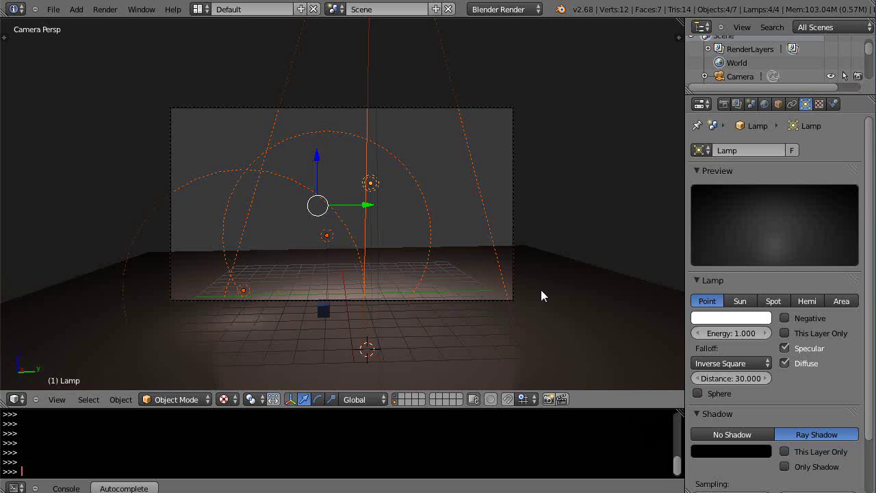
pyautogui.press('n')
pyautogui.scroll(-3, 602, 268)
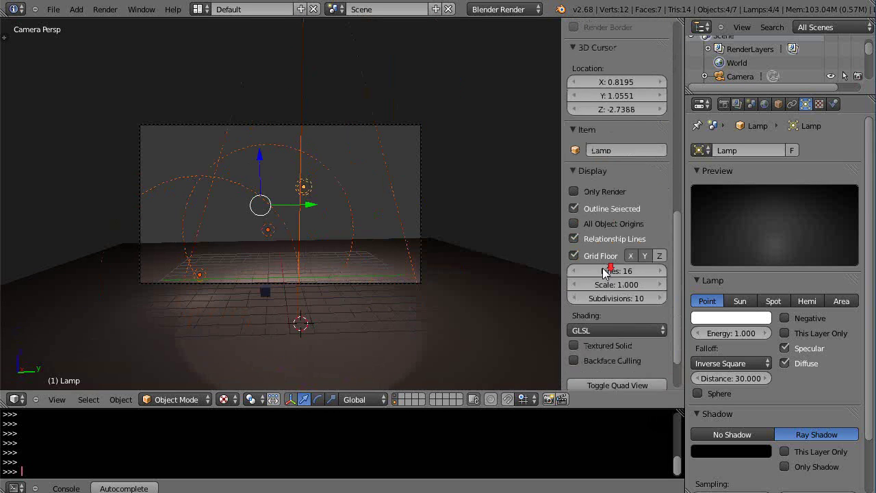
pyautogui.scroll(5, 596, 281)
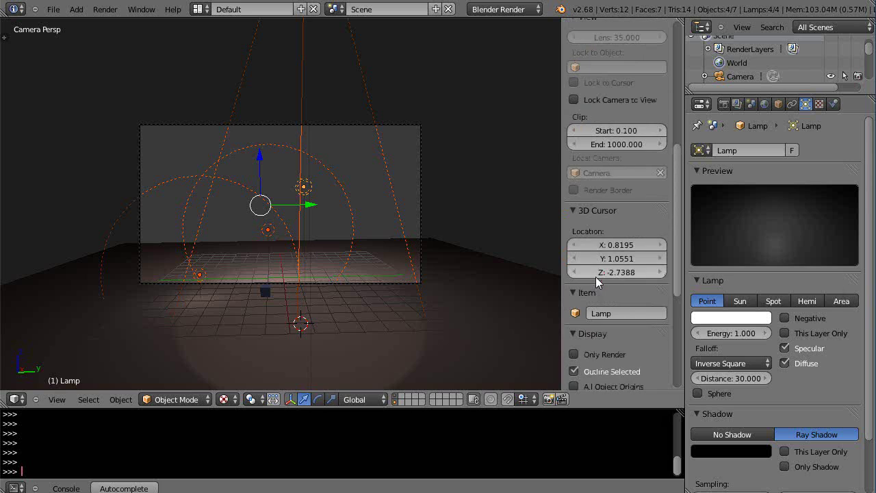
pyautogui.click(574, 99)
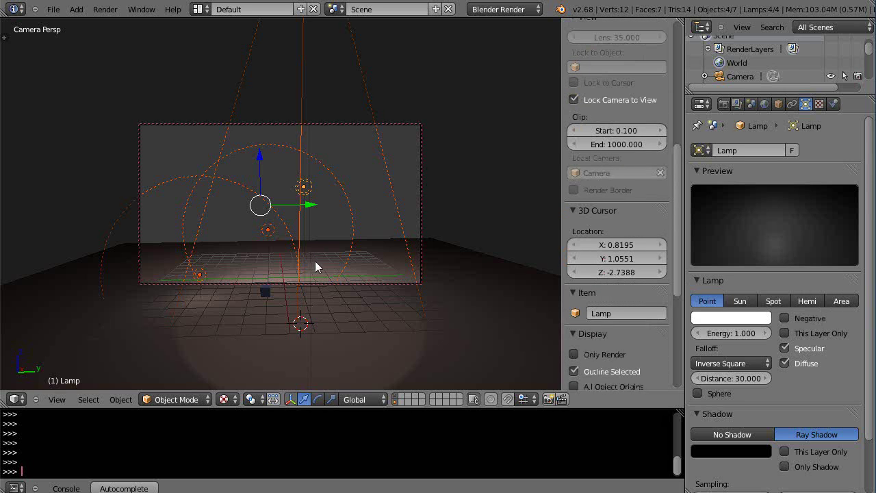
pyautogui.scroll(-5, 317, 254)
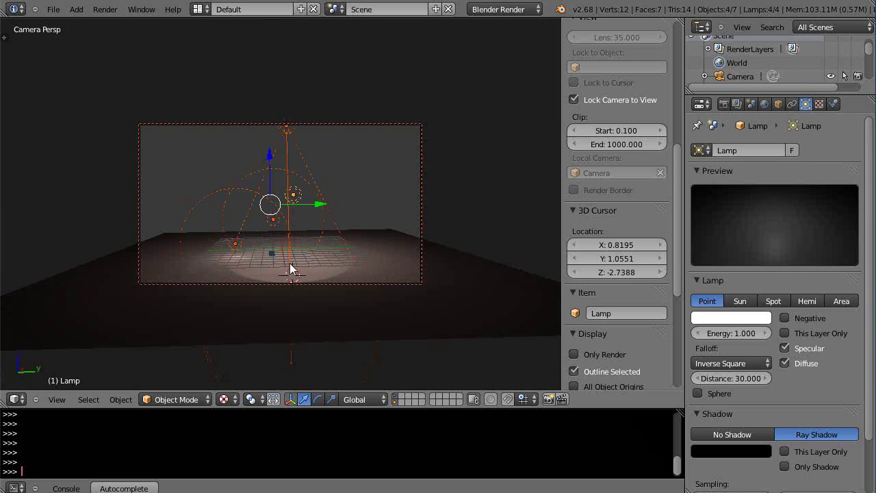
pyautogui.click(574, 100)
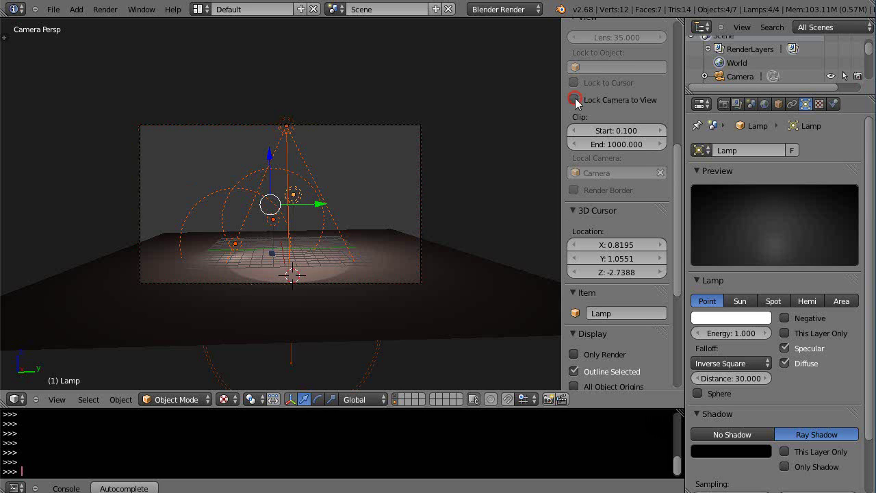
pyautogui.scroll(3, 313, 260)
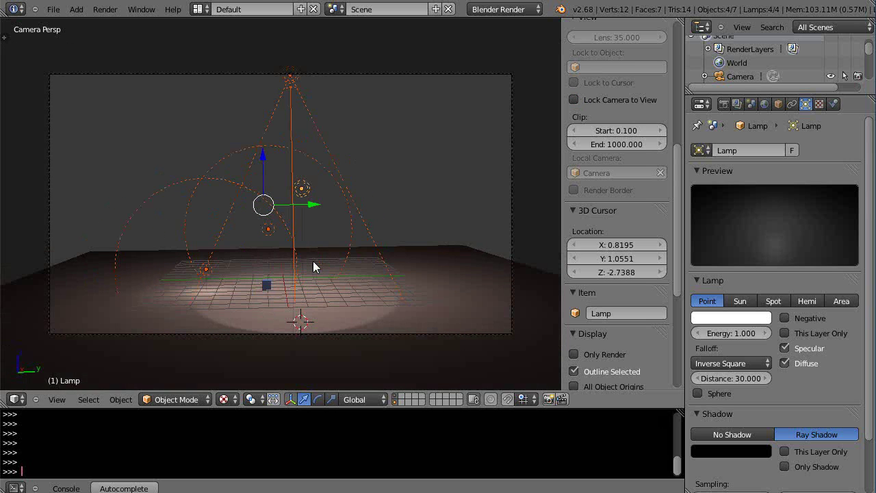
# Enlarge the 3D viewport and preview an F12 render of the camera shot
pyautogui.moveTo(397, 408); pyautogui.dragTo(398, 430)
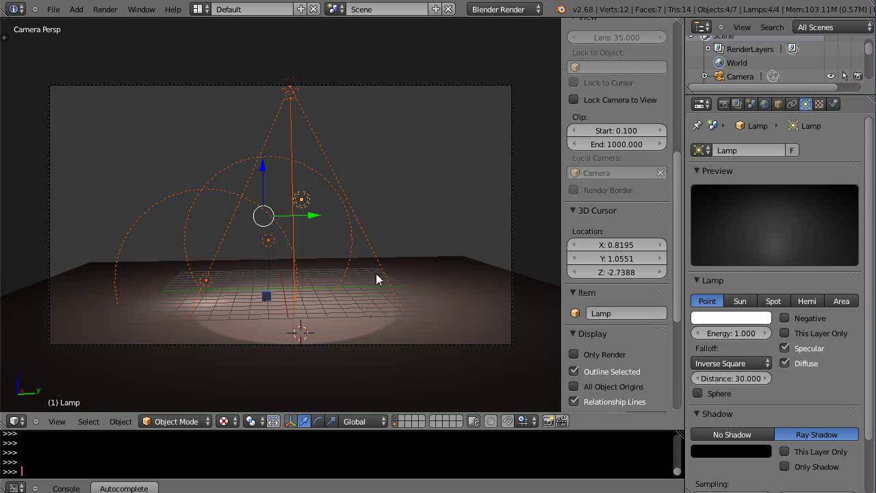
pyautogui.press('F12')
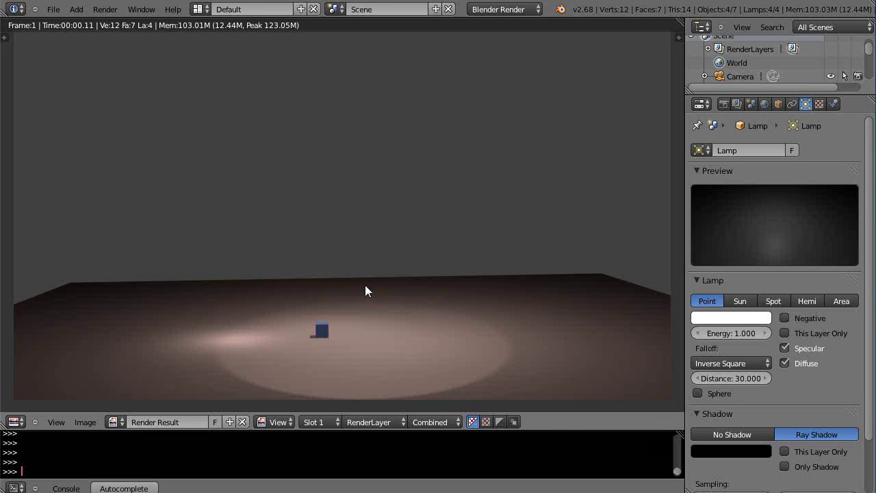
pyautogui.press('Escape')
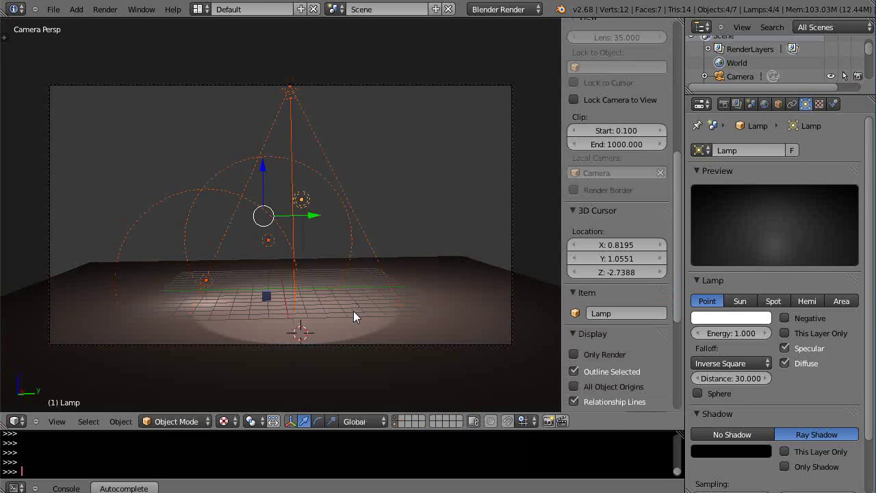
pyautogui.rightClick(435, 344)
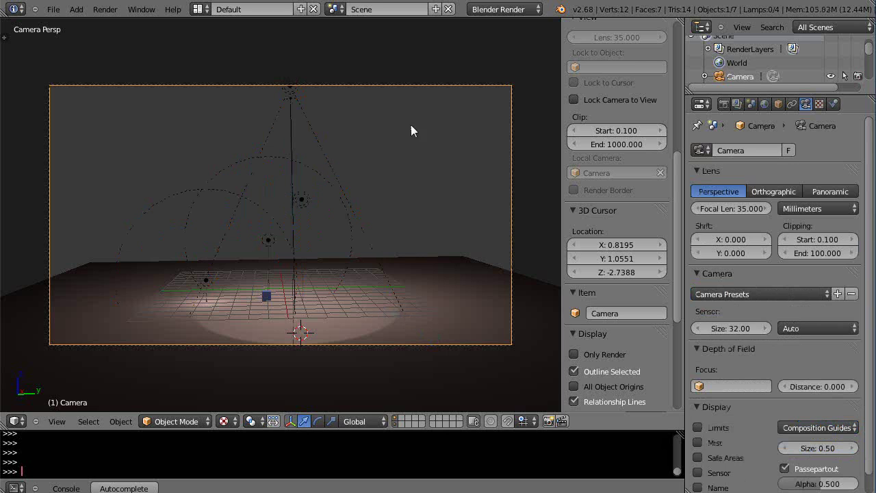
pyautogui.press('F12')
pyautogui.press('Escape')
# Add a plane at the 3D cursor above the scene and scale it by 15
pyautogui.click(217, 155)
pyautogui.hotkey('shift', 'a')
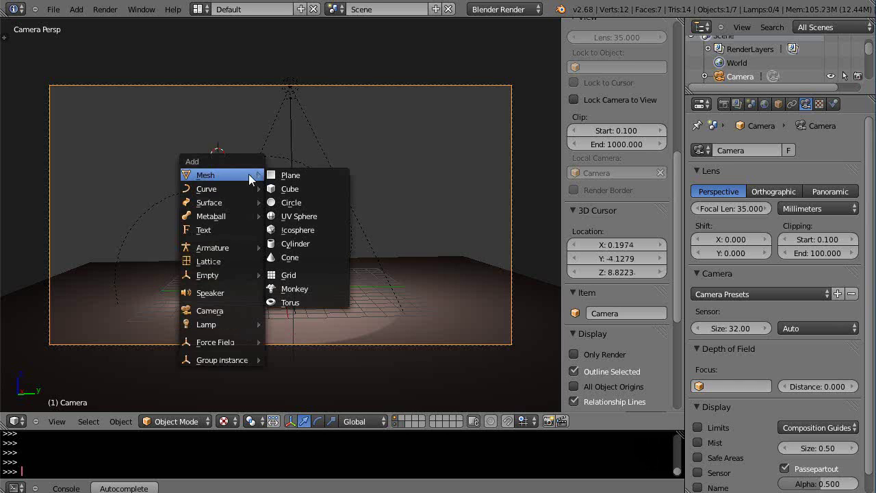
pyautogui.click(284, 173)
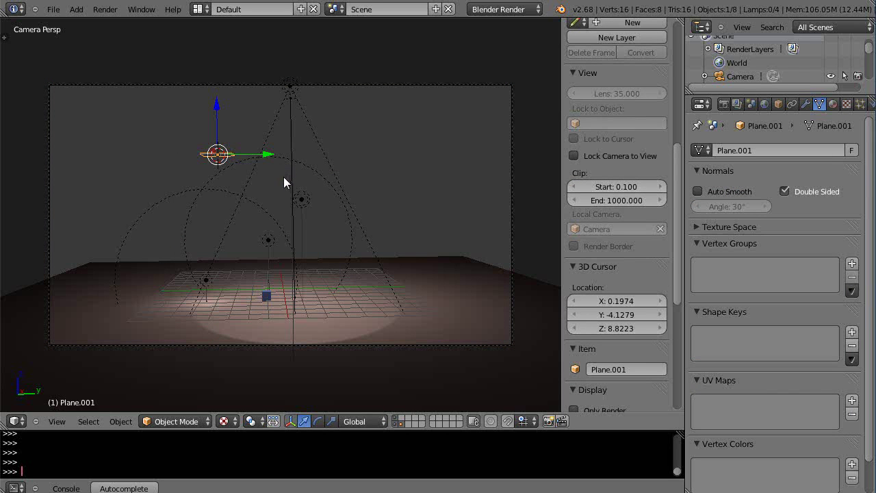
pyautogui.write('s15')
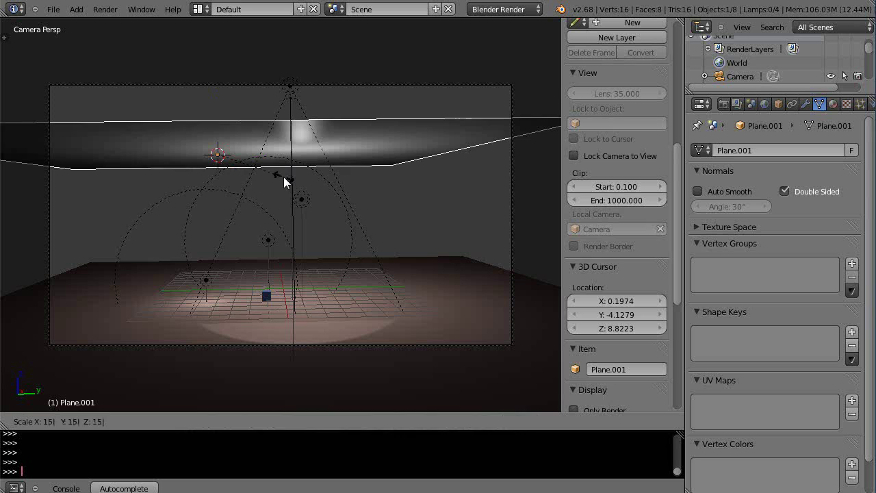
pyautogui.press('Return')
# Raise the plane along Z and shift it along Y to form the ceiling
pyautogui.moveTo(218, 108); pyautogui.dragTo(262, 65)
pyautogui.moveTo(267, 111); pyautogui.dragTo(323, 111)
pyautogui.scroll(-1, 345, 233)
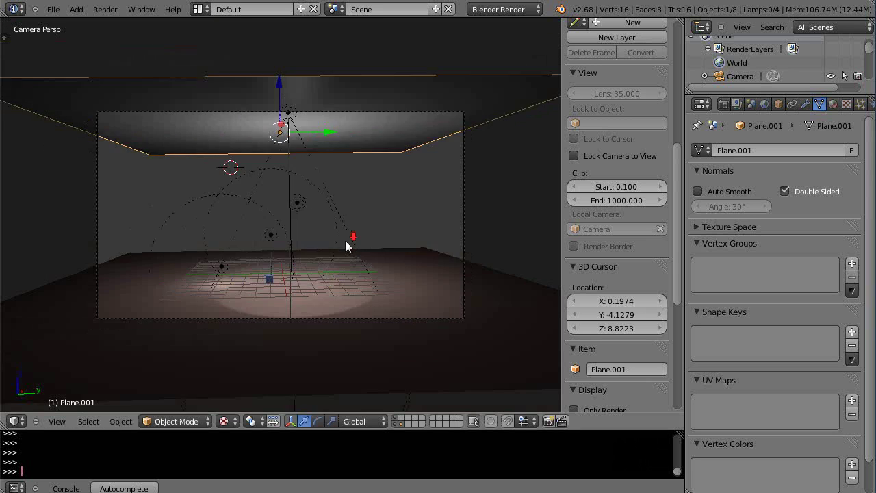
pyautogui.scroll(4, 344, 241)
pyautogui.press('KP_0')
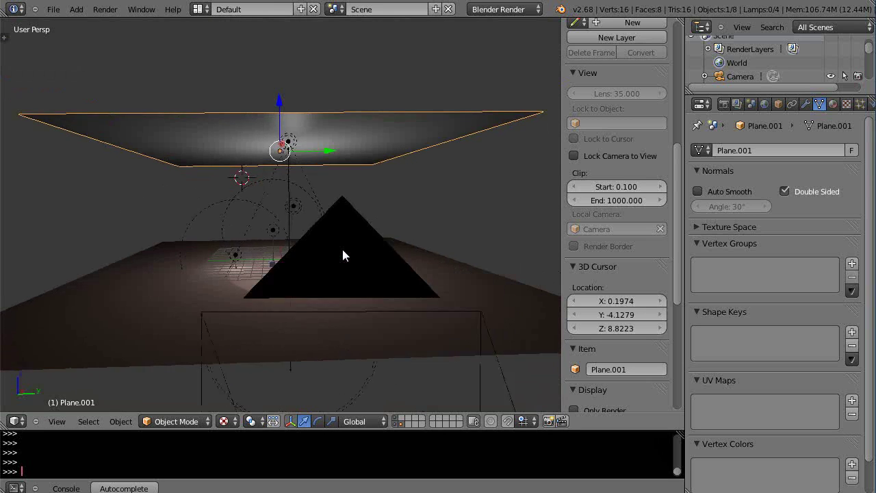
pyautogui.scroll(6, 342, 253)
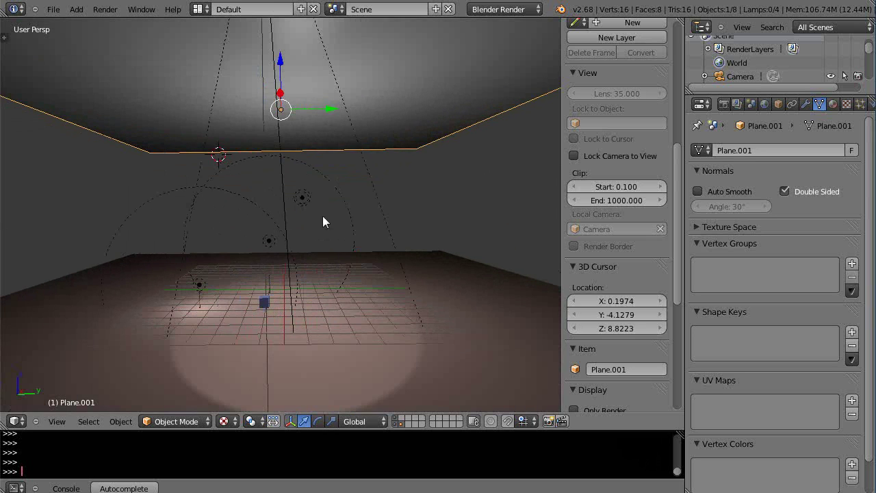
# Create Material.002 for the ceiling plane and set the render engine to Cycles Render
pyautogui.click(832, 104)
pyautogui.click(754, 195)
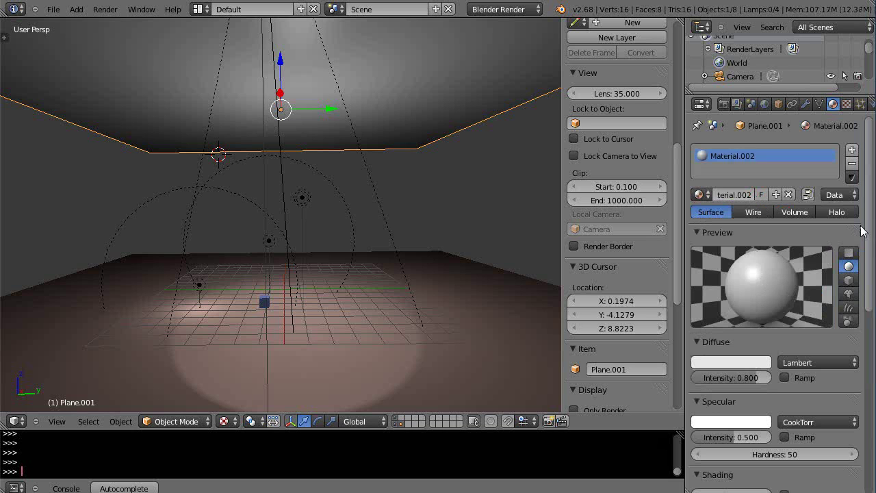
pyautogui.moveTo(869, 196); pyautogui.dragTo(871, 320)
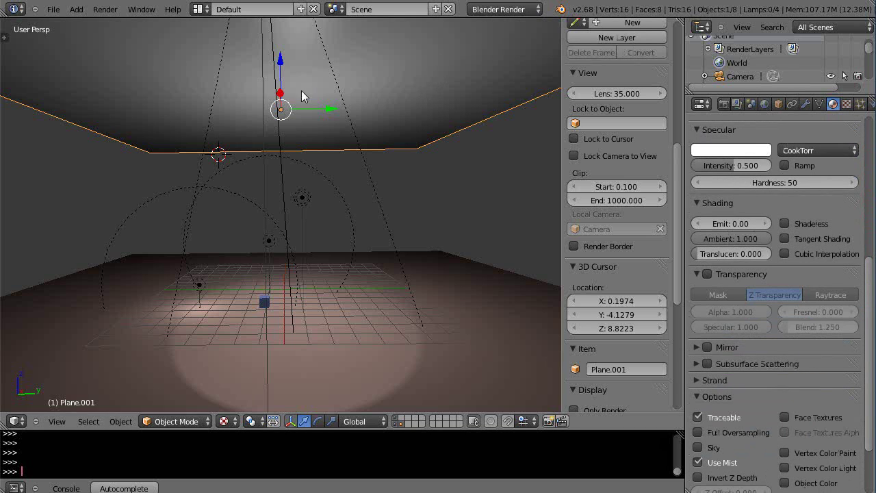
pyautogui.click(495, 11)
pyautogui.click(492, 50)
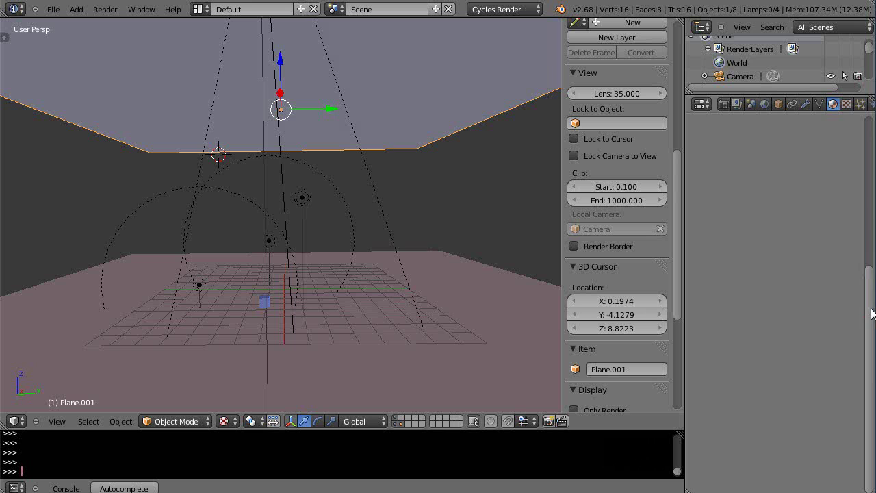
# Enable Use Nodes on Material.002 and set its Surface to a white Emission shader, strength 1.0
pyautogui.moveTo(869, 316); pyautogui.dragTo(869, 255)
pyautogui.scroll(1, 780, 274)
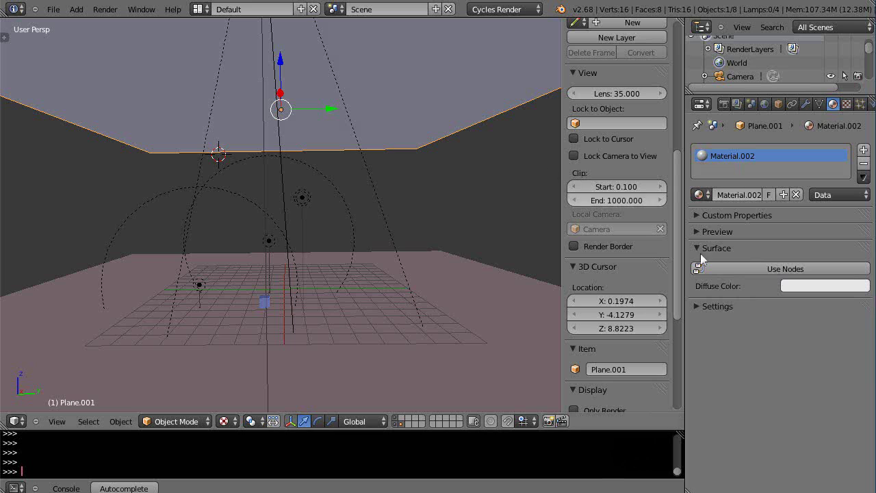
pyautogui.click(777, 268)
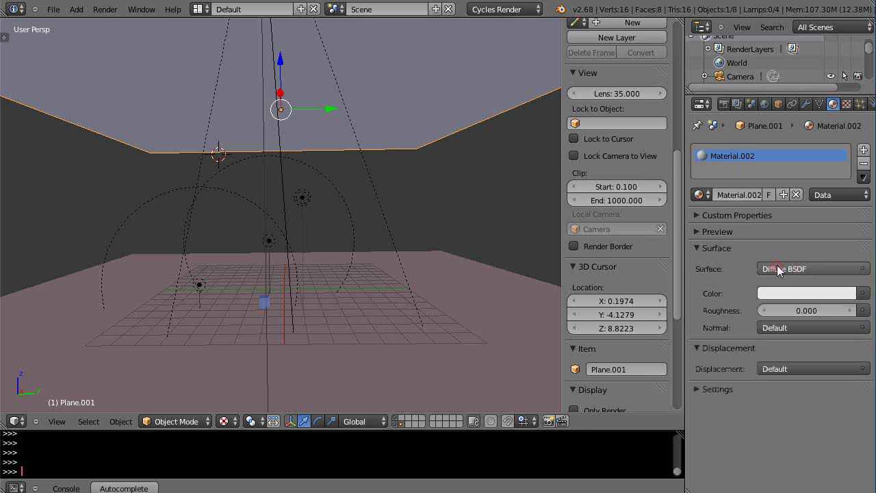
pyautogui.click(802, 271)
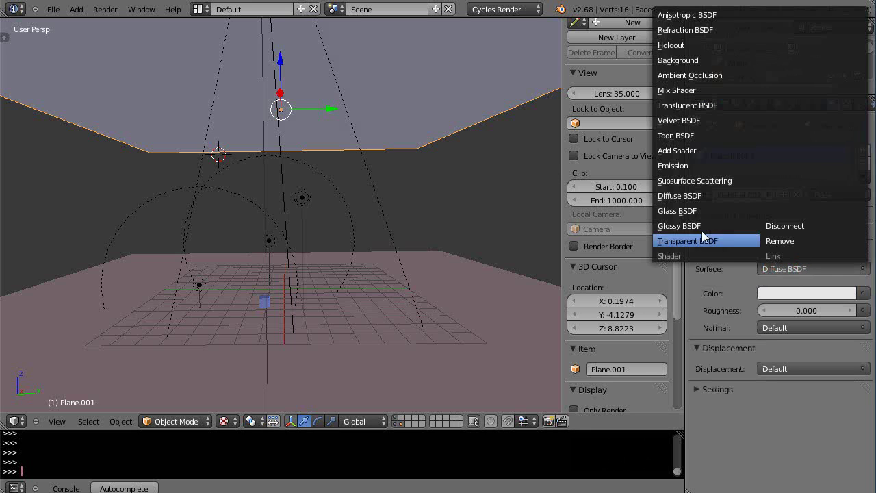
pyautogui.click(674, 166)
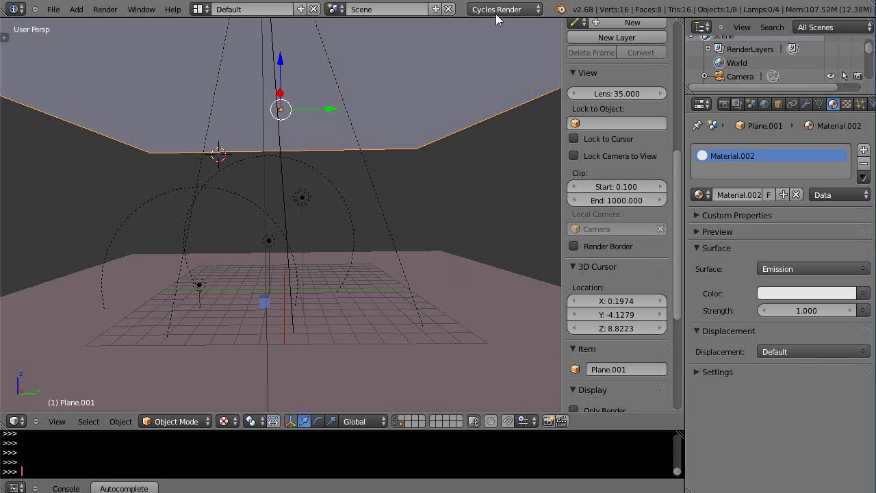
# Switch the viewport to a live Cycles rendered preview and tilt the view toward the cube
pyautogui.click(223, 422)
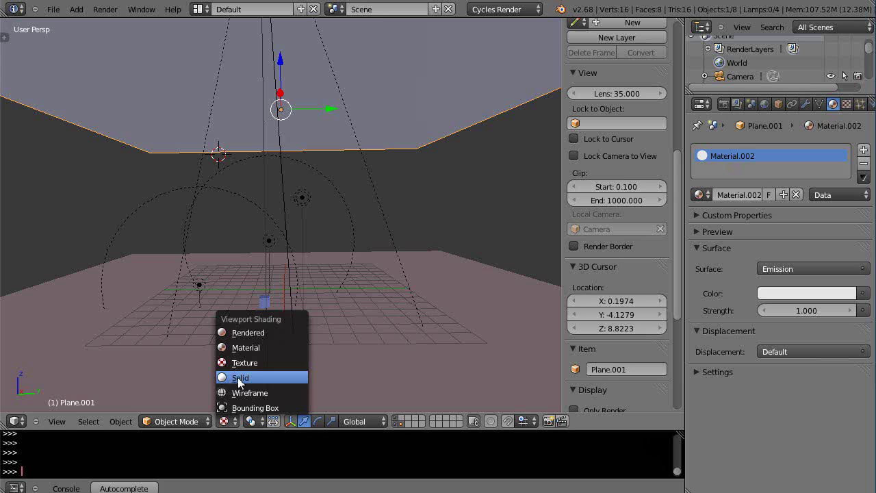
pyautogui.click(245, 332)
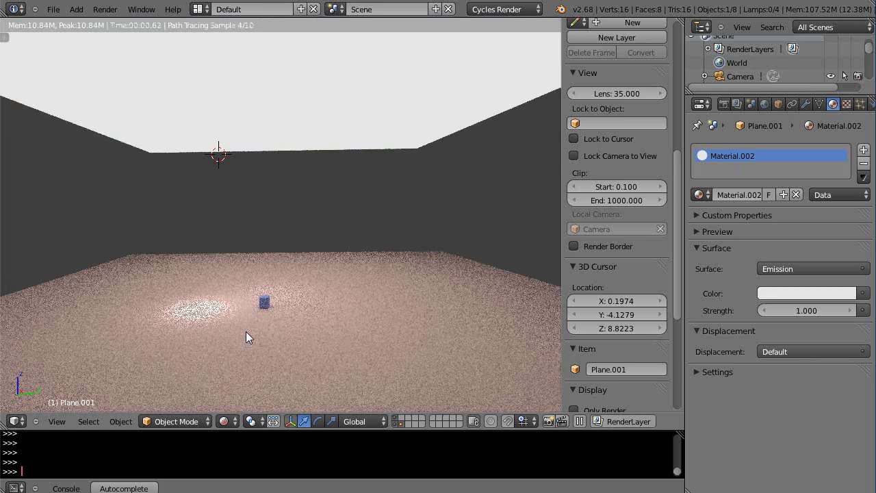
pyautogui.scroll(2, 303, 358)
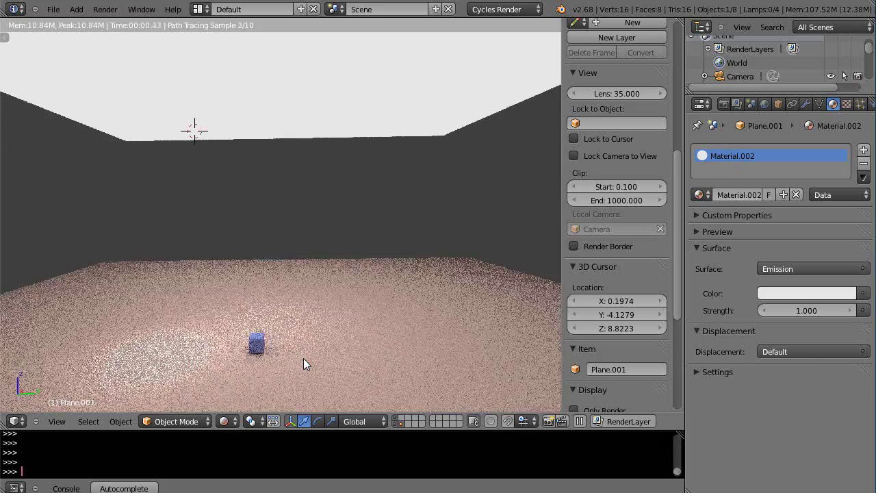
pyautogui.moveTo(303, 359); pyautogui.dragTo(345, 327, button='middle')
pyautogui.scroll(4, 345, 327)
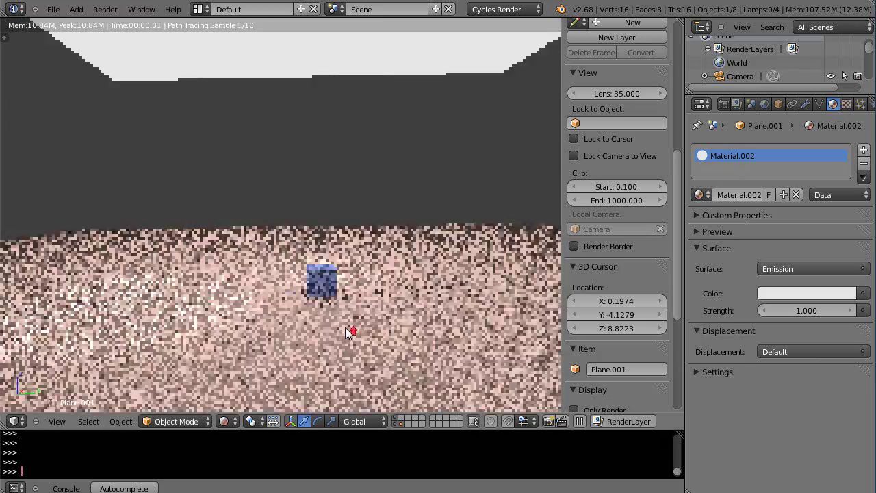
pyautogui.scroll(-2, 347, 329)
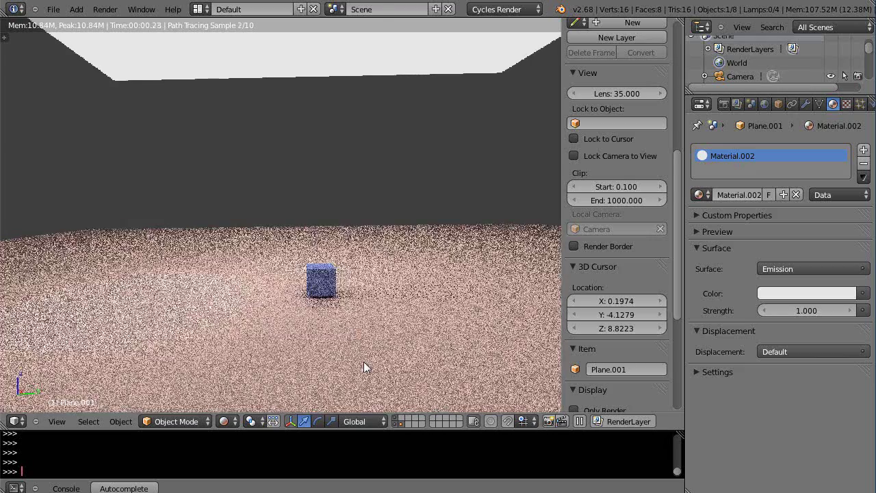
pyautogui.scroll(1, 382, 316)
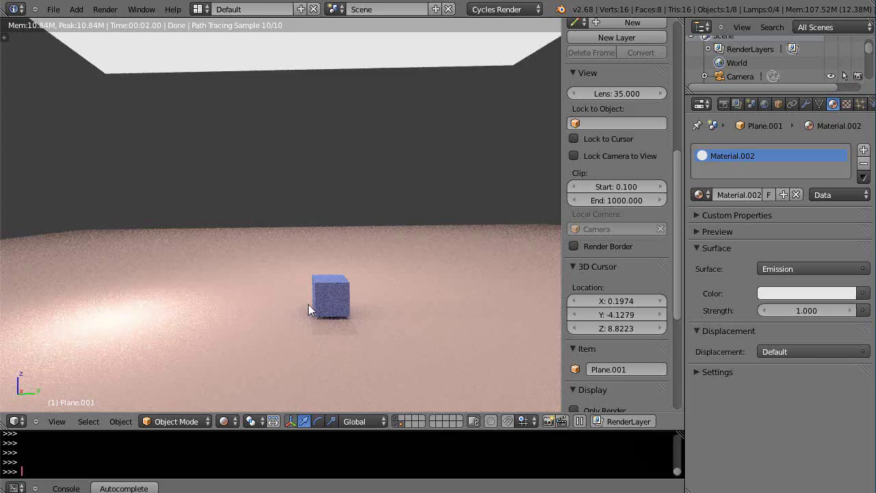
pyautogui.scroll(-2, 308, 304)
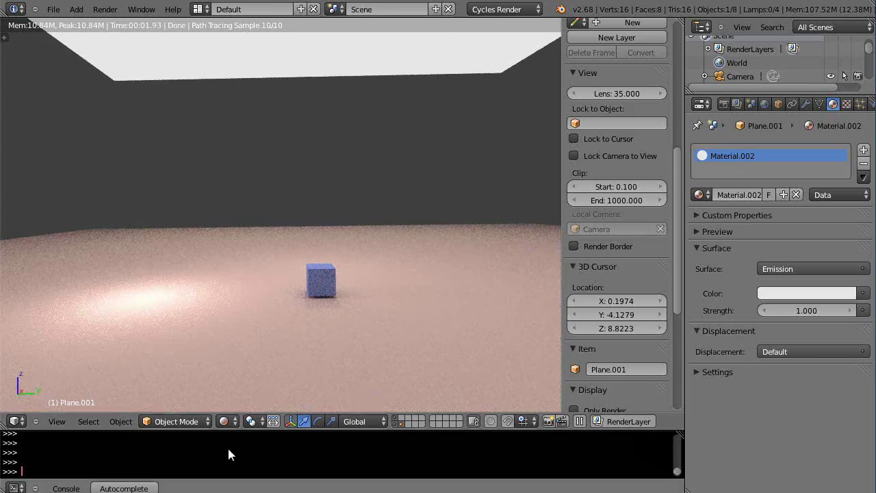
# Toggle viewport shading to Material, then back to Rendered
pyautogui.click(223, 421)
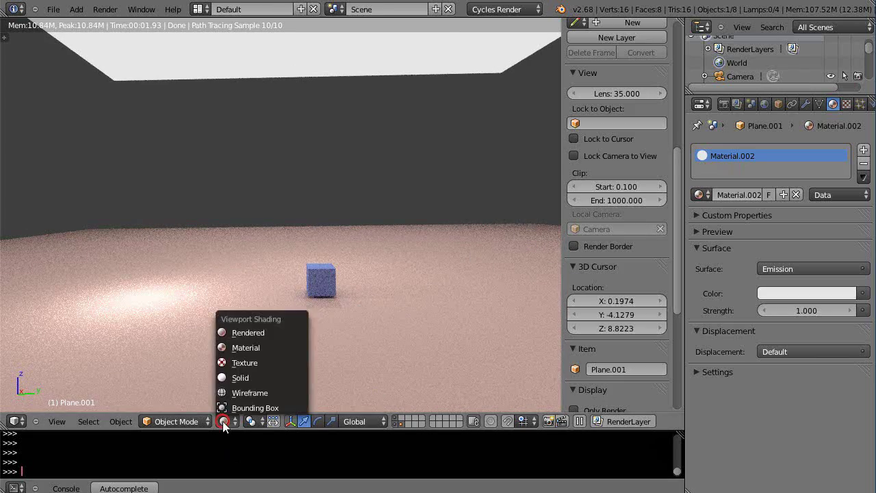
pyautogui.click(224, 347)
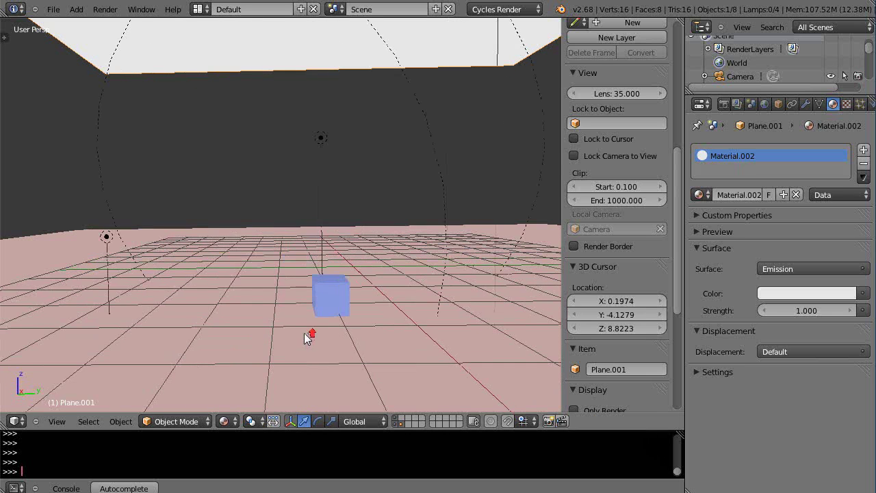
pyautogui.scroll(3, 304, 333)
pyautogui.click(223, 421)
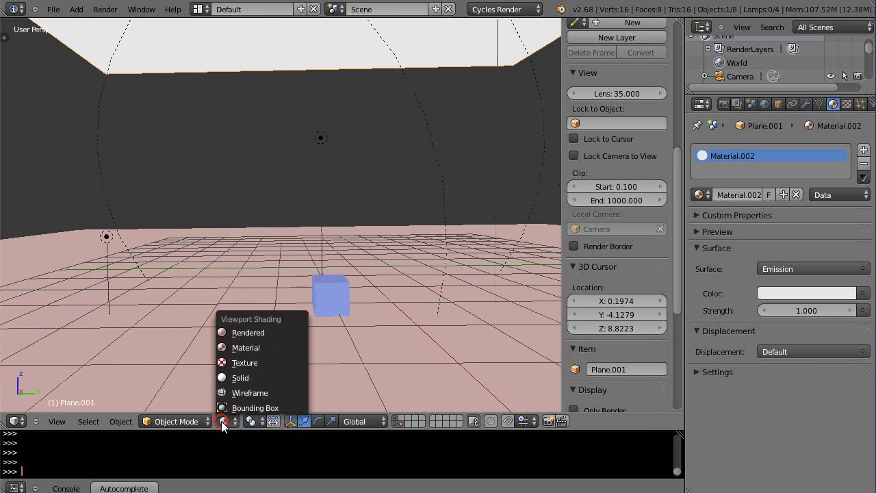
pyautogui.click(241, 334)
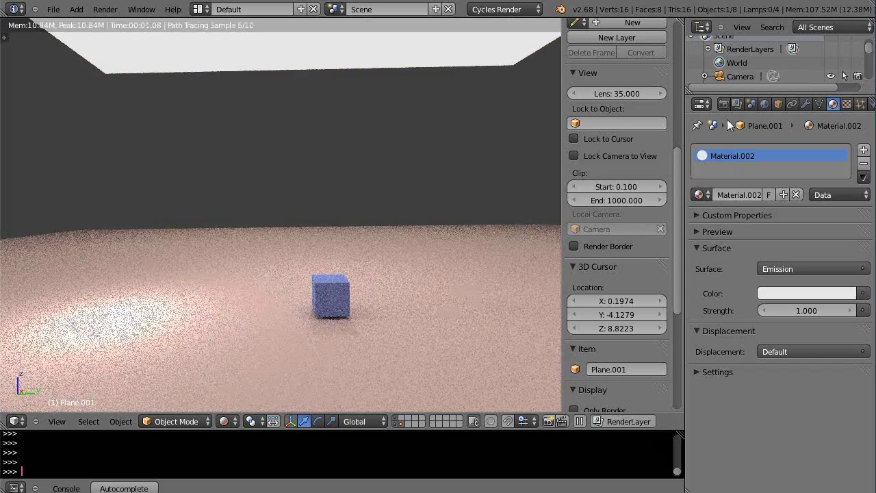
# In the Render settings, expand Sampling and set Preview samples to 50
pyautogui.click(723, 107)
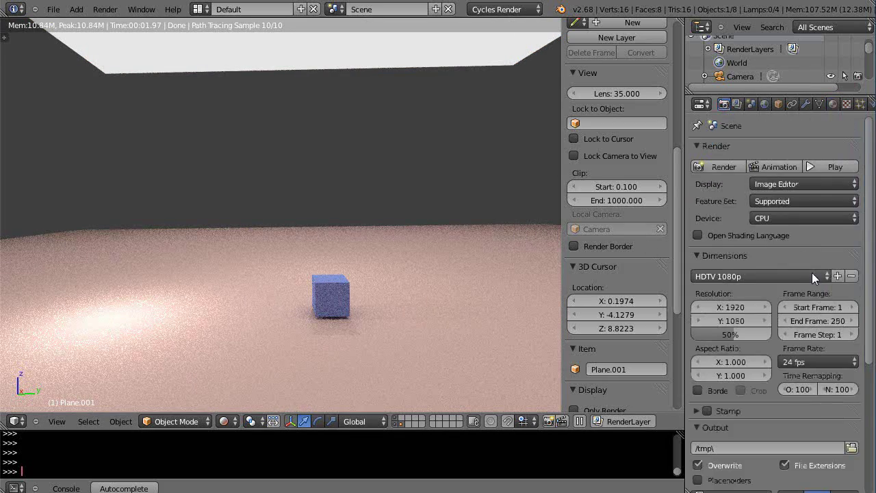
pyautogui.scroll(-3, 813, 276)
pyautogui.scroll(-3, 813, 275)
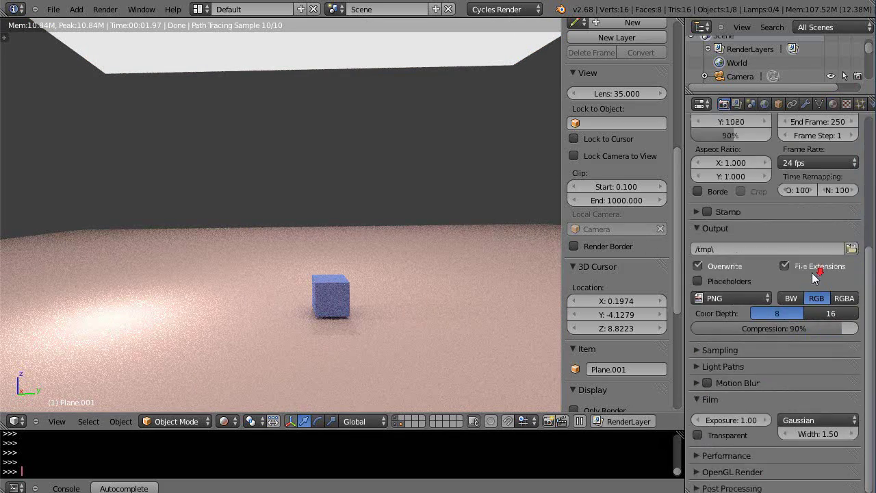
pyautogui.click(697, 350)
pyautogui.scroll(-2, 823, 357)
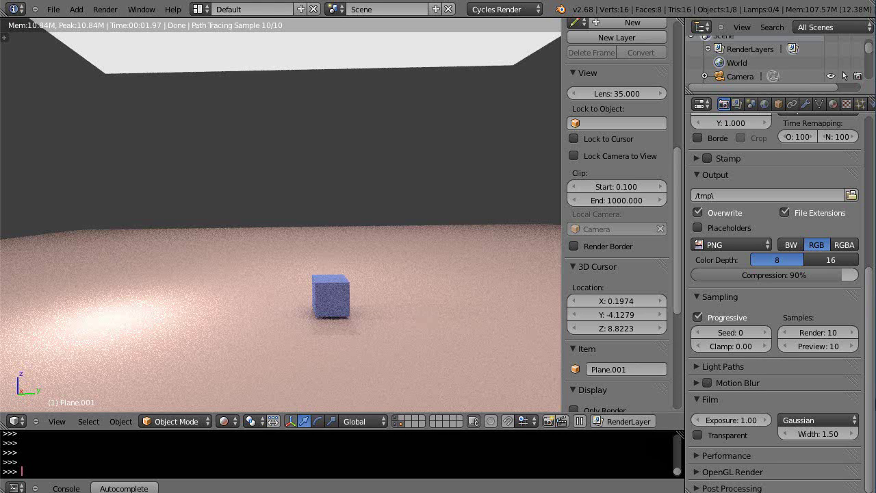
pyautogui.click(830, 346)
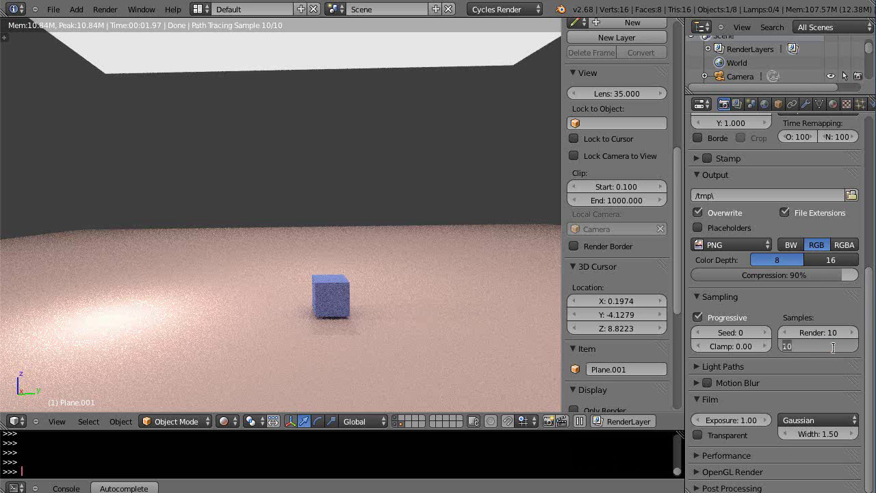
pyautogui.write('50')
pyautogui.press('Return')
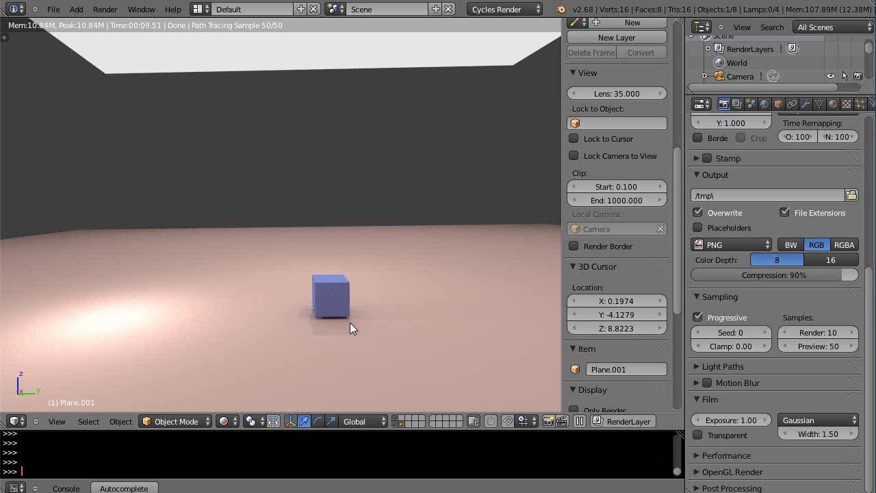
# Lower the Preview samples from 50 to 5
pyautogui.keyDown('ctrl'); pyautogui.scroll(1, 836, 347); pyautogui.keyUp('ctrl')
pyautogui.click(835, 348)
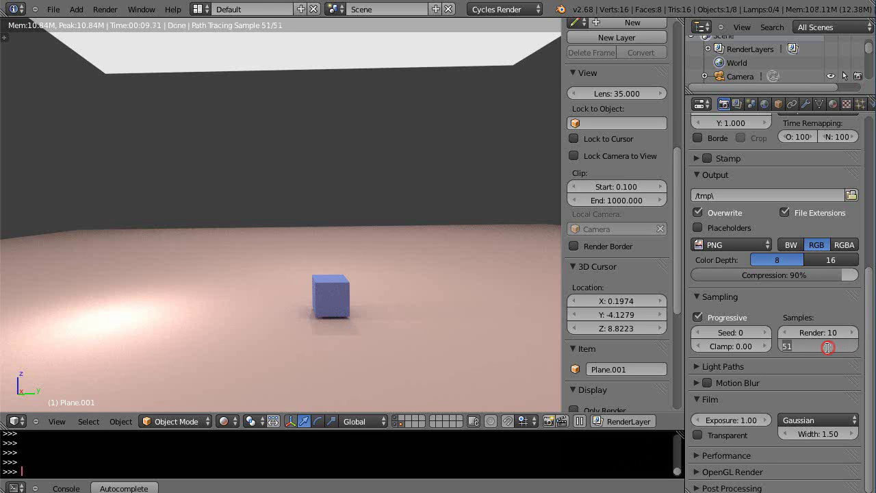
pyautogui.write('5')
pyautogui.press('Return')
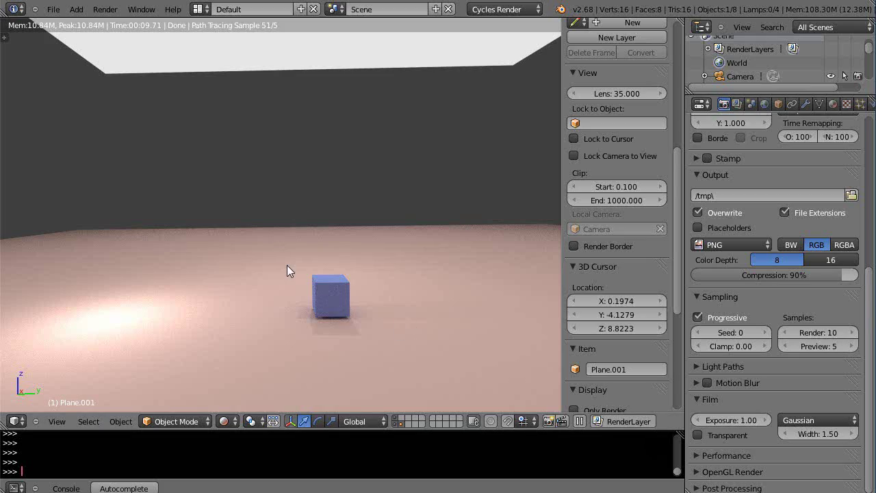
pyautogui.scroll(1, 294, 282)
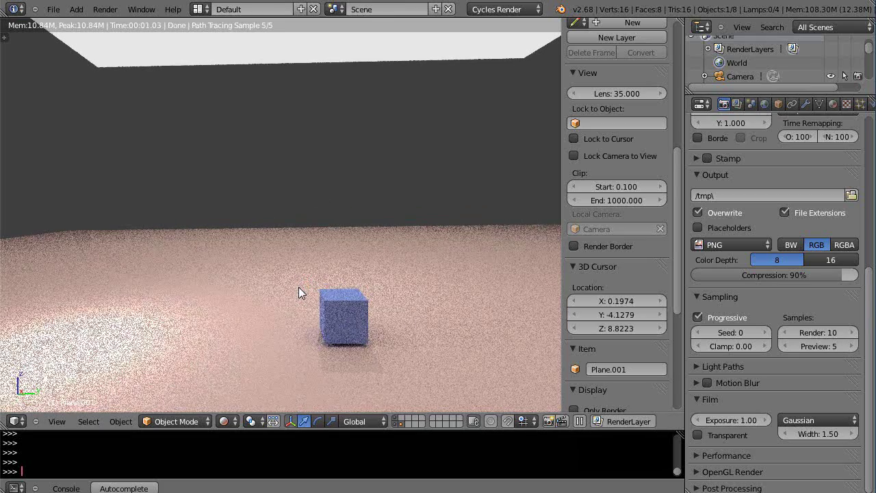
pyautogui.scroll(-1, 301, 291)
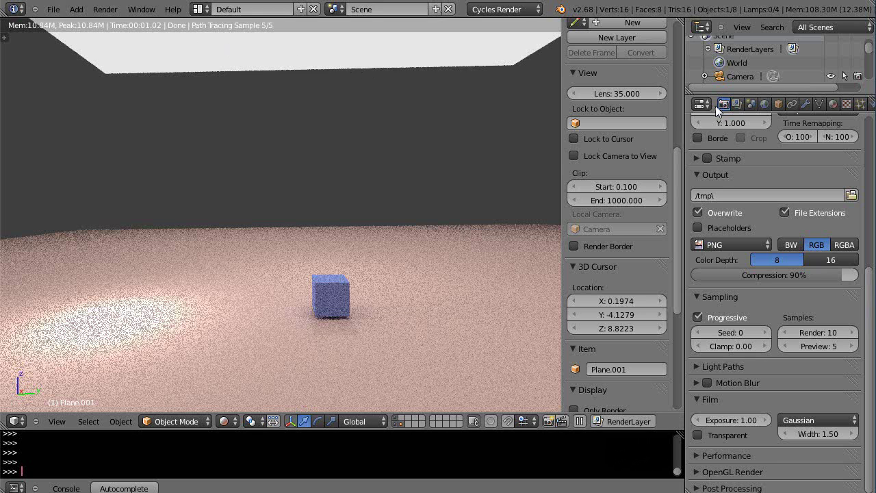
# Show the ceiling plane's material settings and turn off the emissive ceiling plane's layer
pyautogui.click(833, 104)
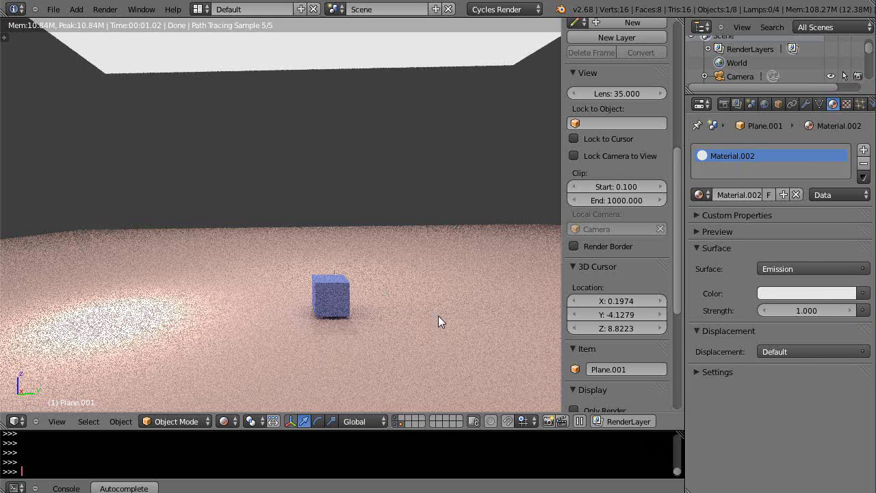
pyautogui.click(400, 425)
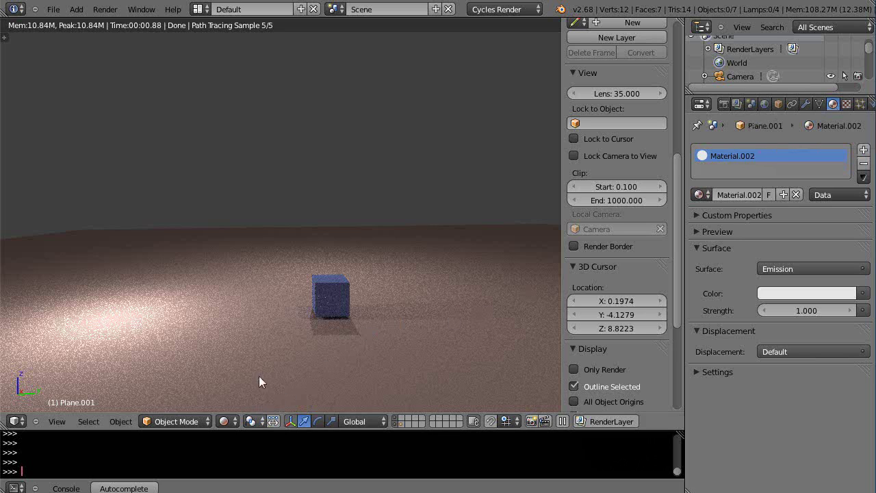
# Use Material shading, switch the engine to Blender Render, then view it in Rendered shading
pyautogui.click(224, 421)
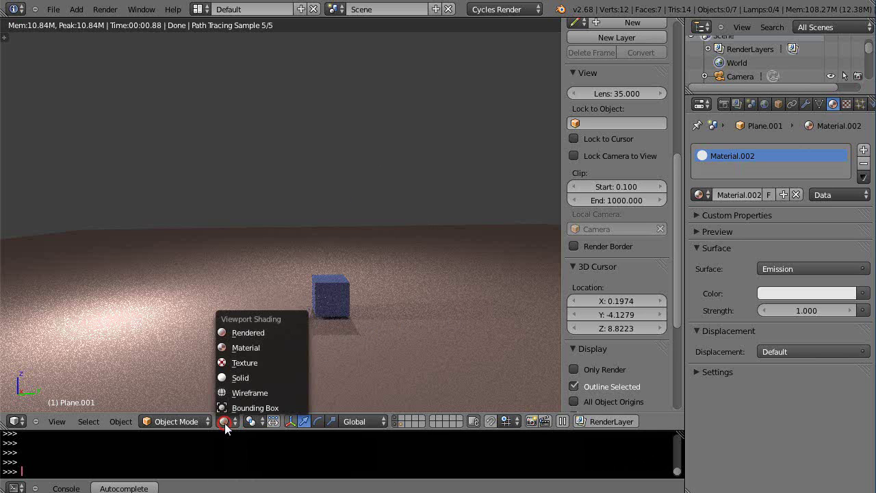
pyautogui.click(252, 348)
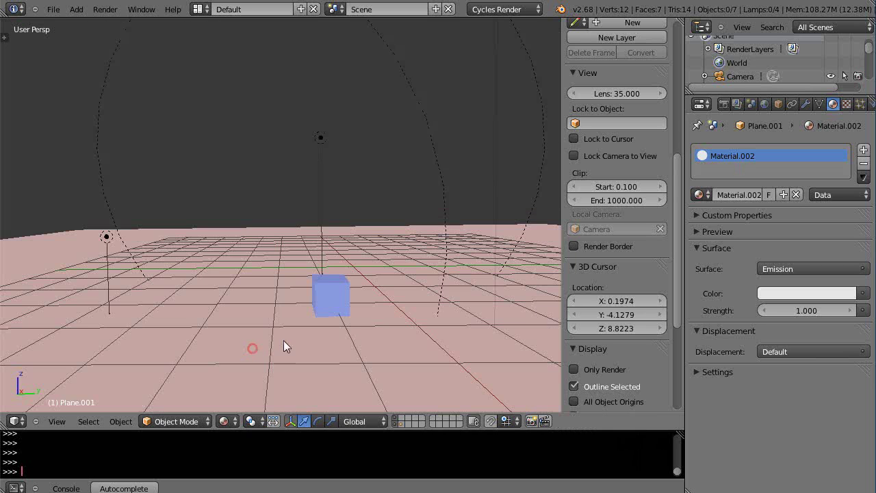
pyautogui.click(532, 9)
pyautogui.click(492, 23)
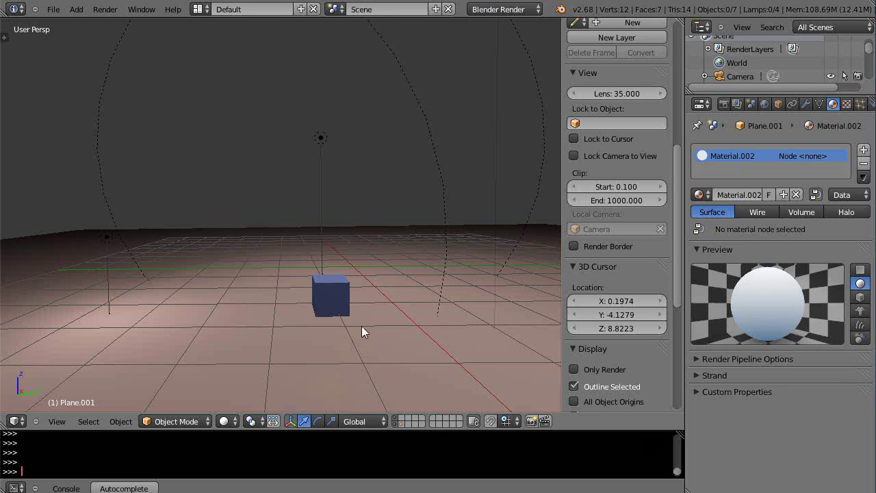
pyautogui.click(224, 421)
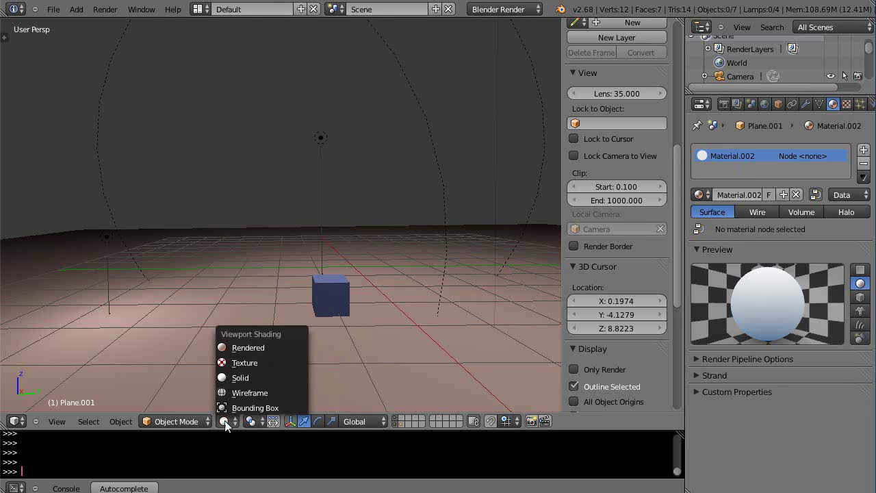
pyautogui.click(230, 347)
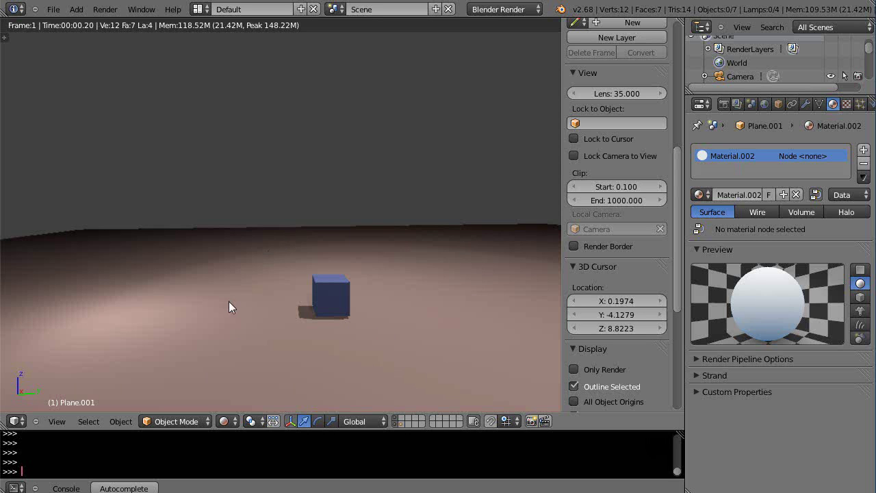
# Toggle the render engine from Cycles Render to Blender Render and back, ending on Cycles Render
pyautogui.click(500, 9)
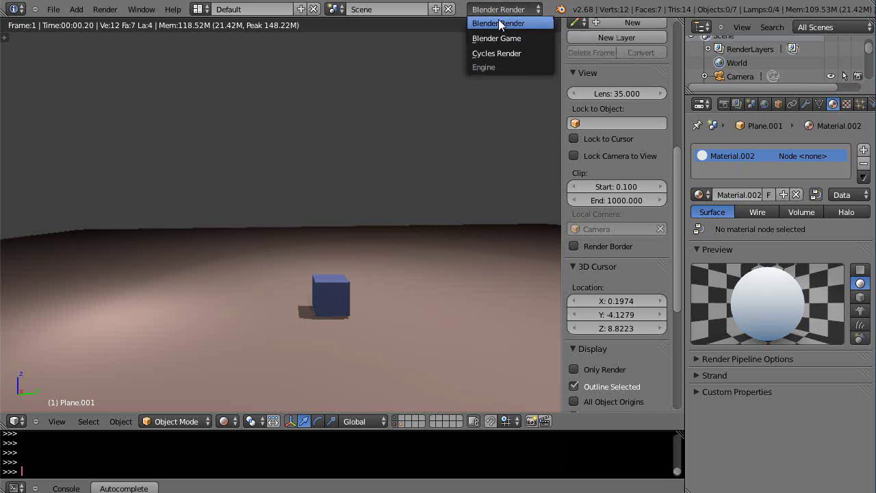
pyautogui.click(499, 53)
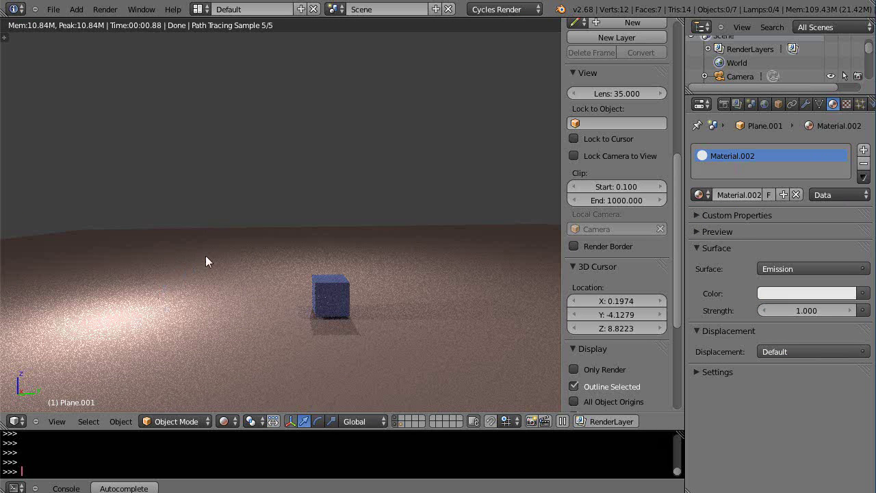
pyautogui.click(500, 8)
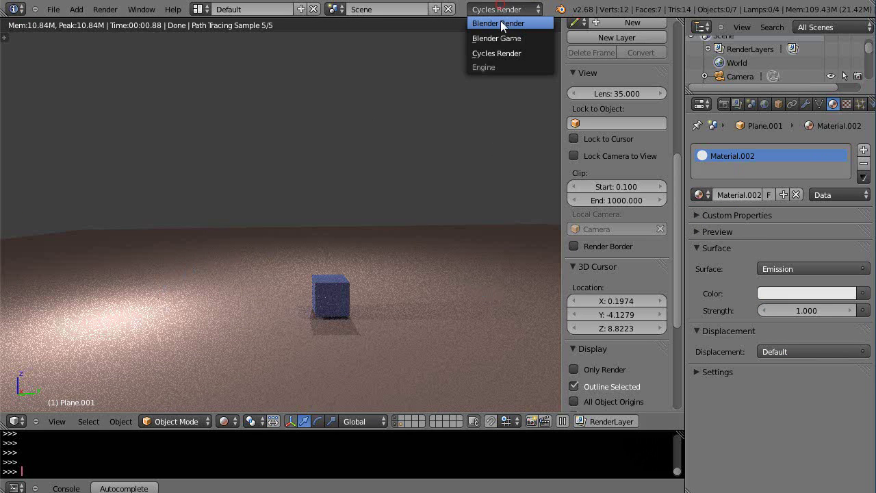
pyautogui.click(504, 24)
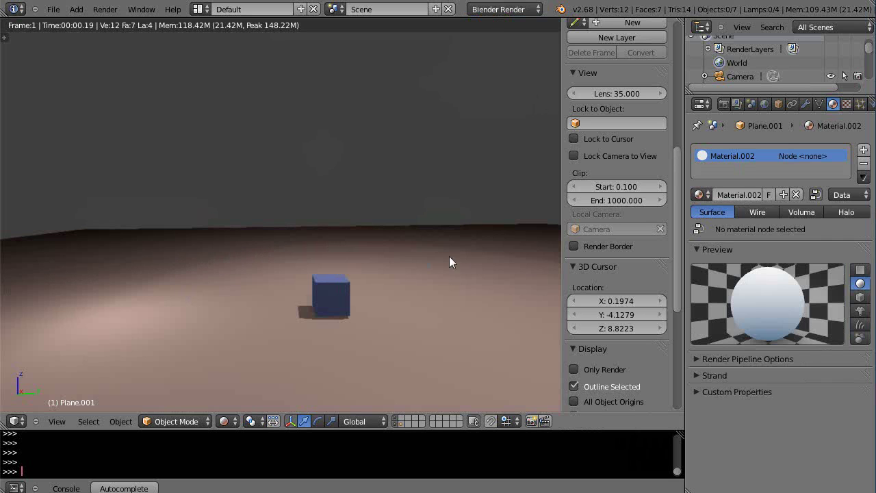
pyautogui.click(504, 9)
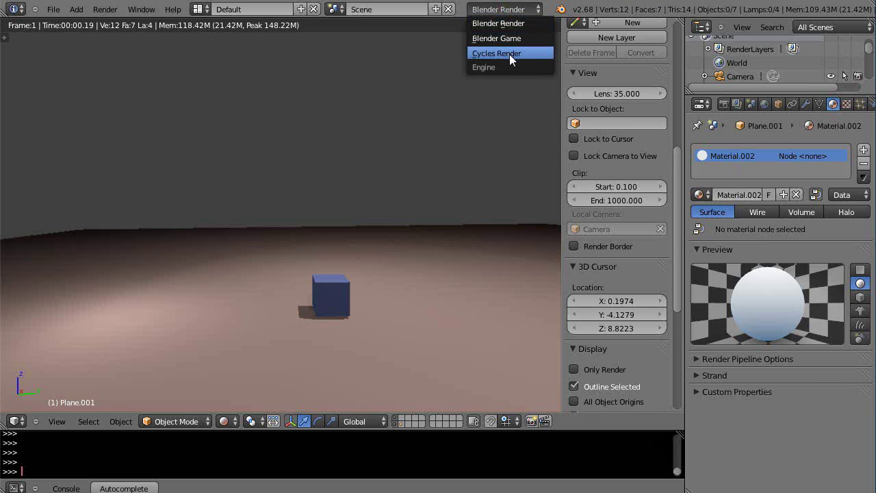
pyautogui.click(509, 55)
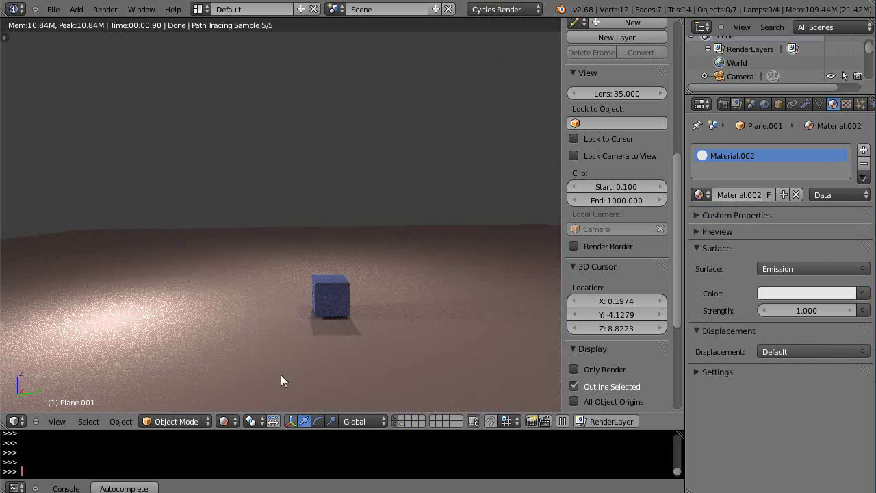
# Hide the lamp layer, show the ceiling plane's layer, and place the 3D cursor on the floor
pyautogui.click(396, 425)
pyautogui.keyDown('shift'); pyautogui.click(400, 424); pyautogui.keyUp('shift')
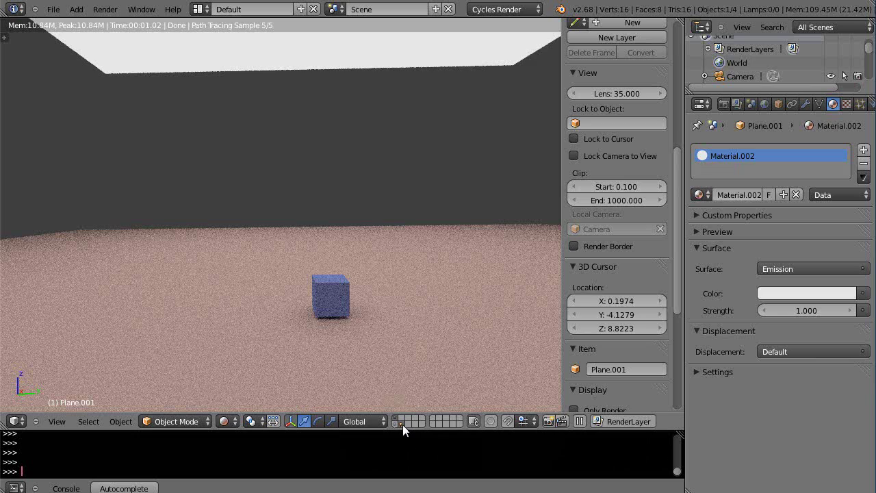
pyautogui.click(391, 334)
pyautogui.scroll(2, 393, 356)
pyautogui.scroll(-4, 392, 356)
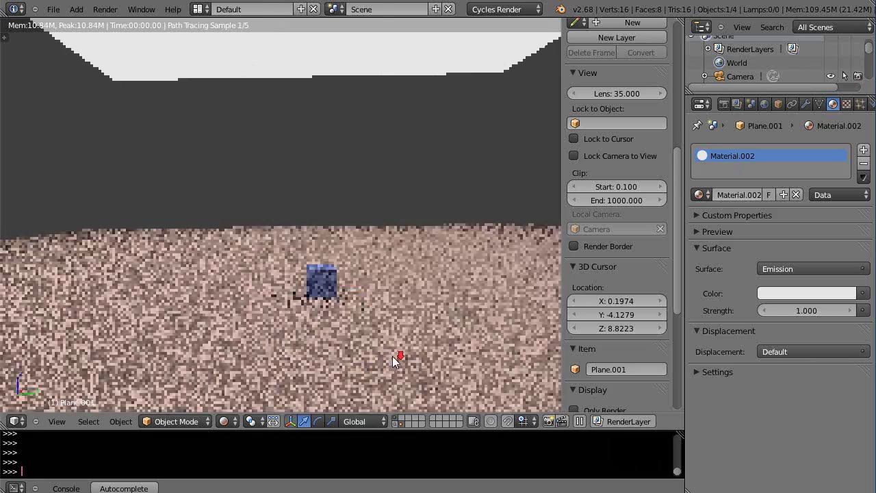
pyautogui.scroll(1, 387, 343)
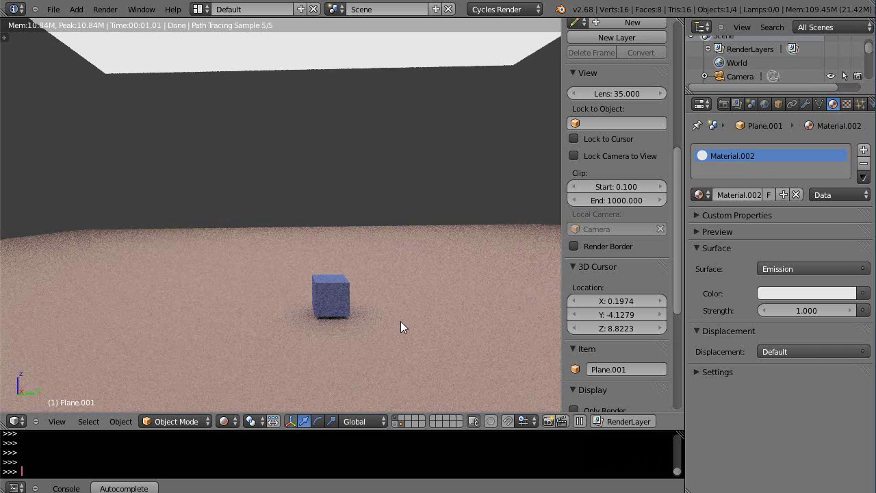
# Switch the engine to Blender Game, use Texture viewport shading, and show the lamp and cube layer
pyautogui.click(498, 9)
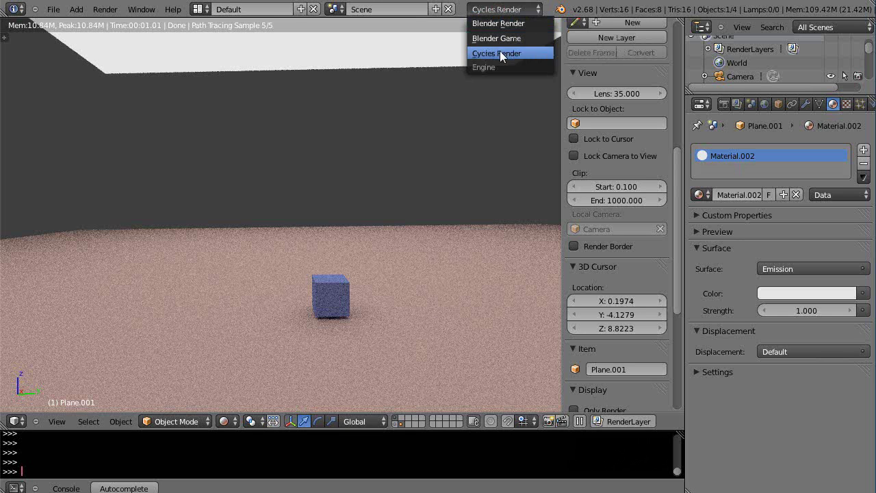
pyautogui.click(499, 39)
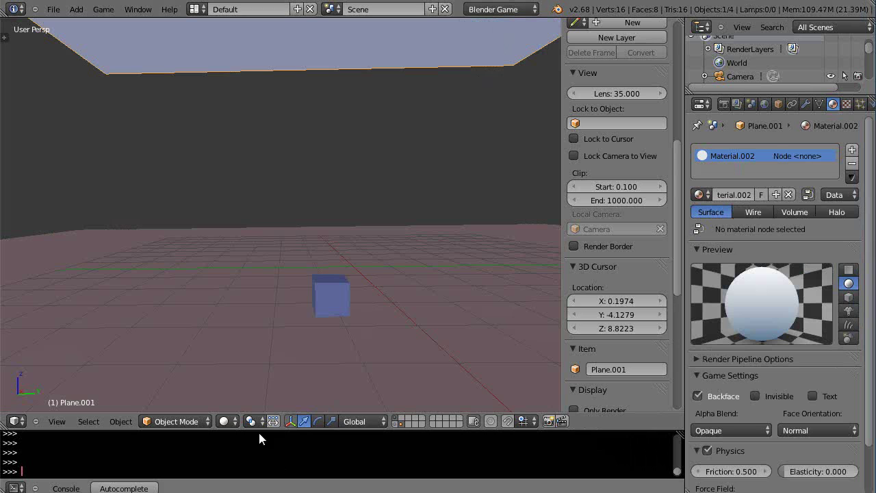
pyautogui.click(226, 421)
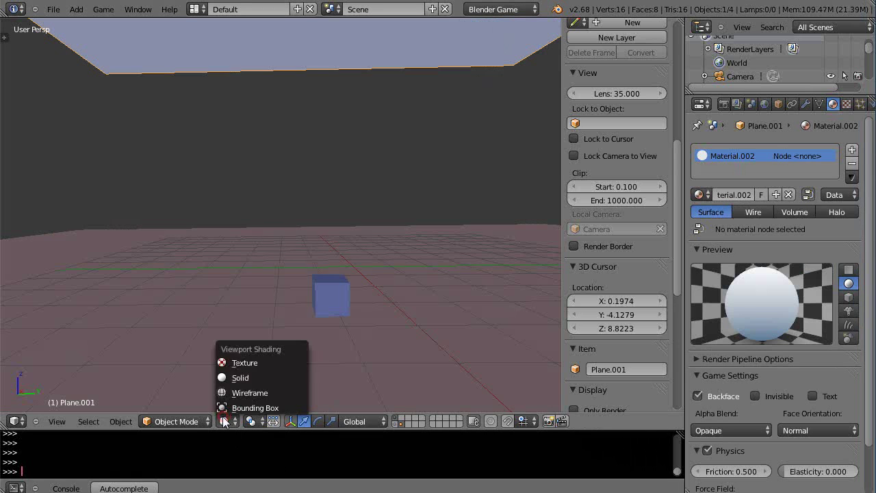
pyautogui.click(240, 364)
pyautogui.moveTo(443, 311); pyautogui.dragTo(445, 307, button='middle')
pyautogui.scroll(-8, 605, 226)
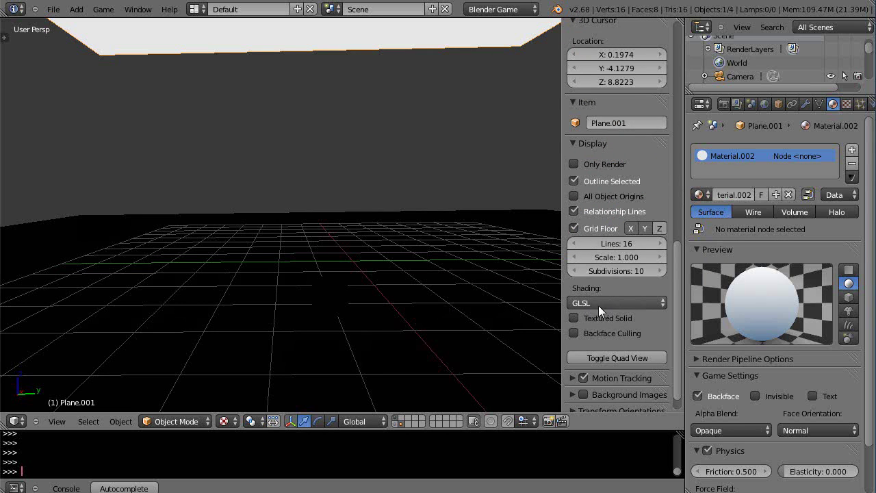
pyautogui.click(395, 424)
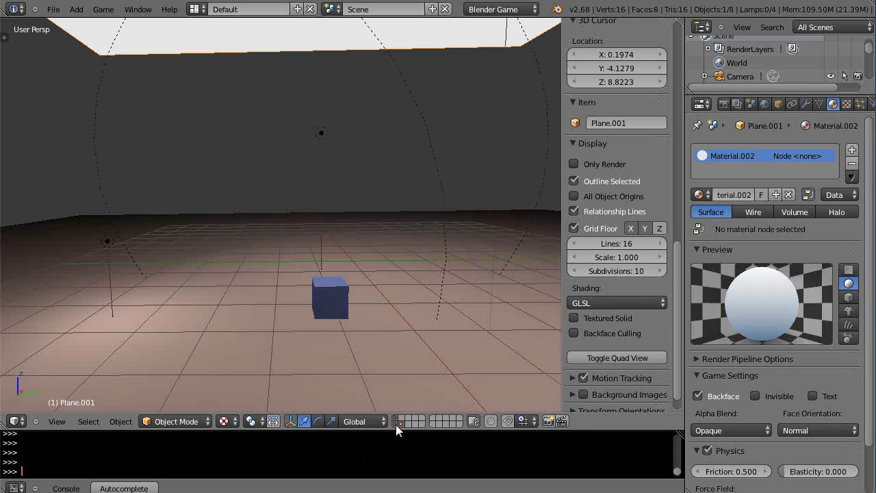
pyautogui.moveTo(378, 343); pyautogui.dragTo(397, 344, button='middle')
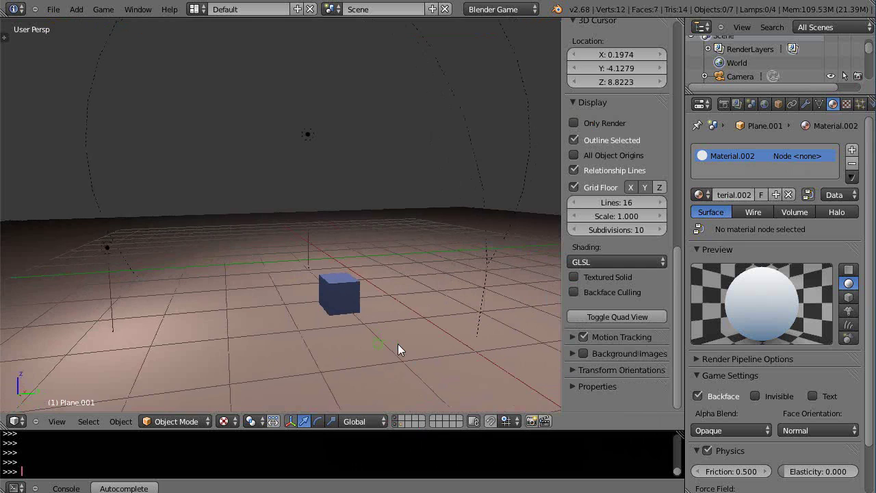
# Preview the scene in Multitexture display shading, then return to GLSL and orbit the cube
pyautogui.click(620, 261)
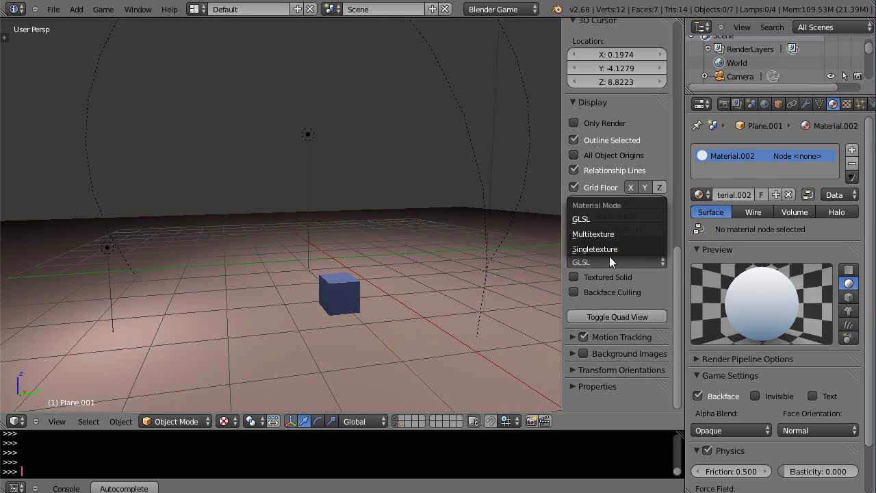
pyautogui.click(597, 235)
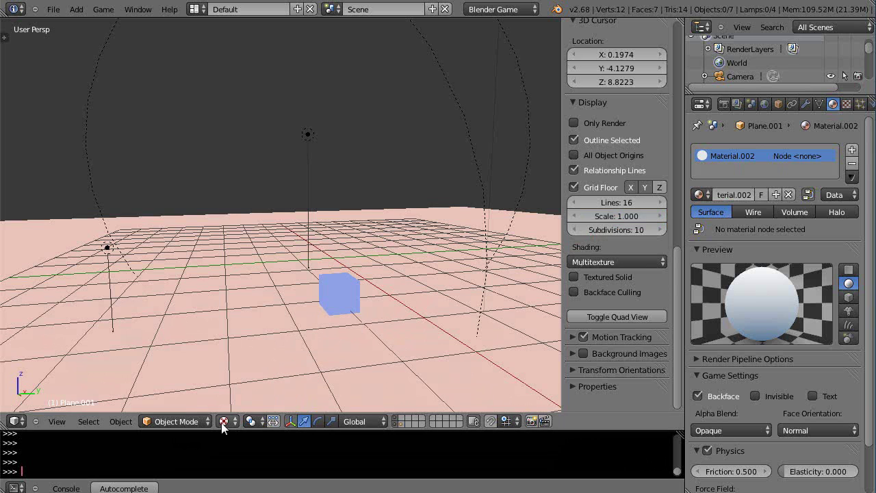
pyautogui.click(612, 263)
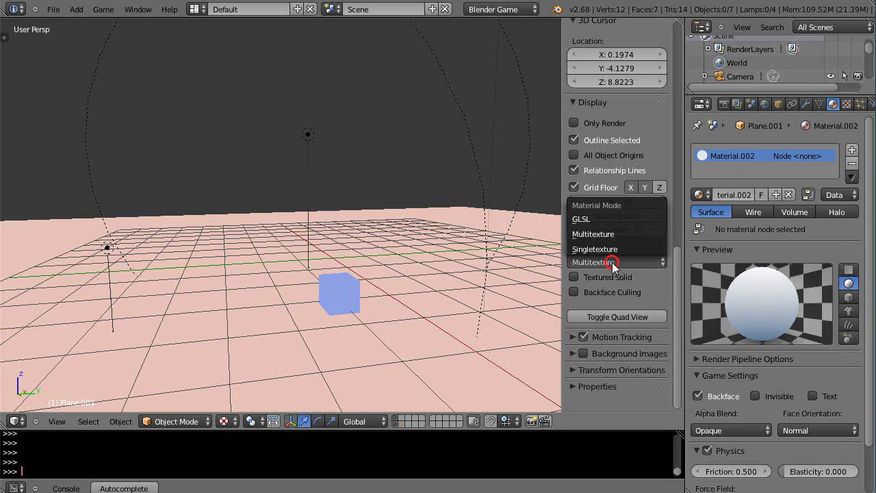
pyautogui.click(591, 216)
pyautogui.moveTo(376, 299); pyautogui.dragTo(347, 299, button='middle')
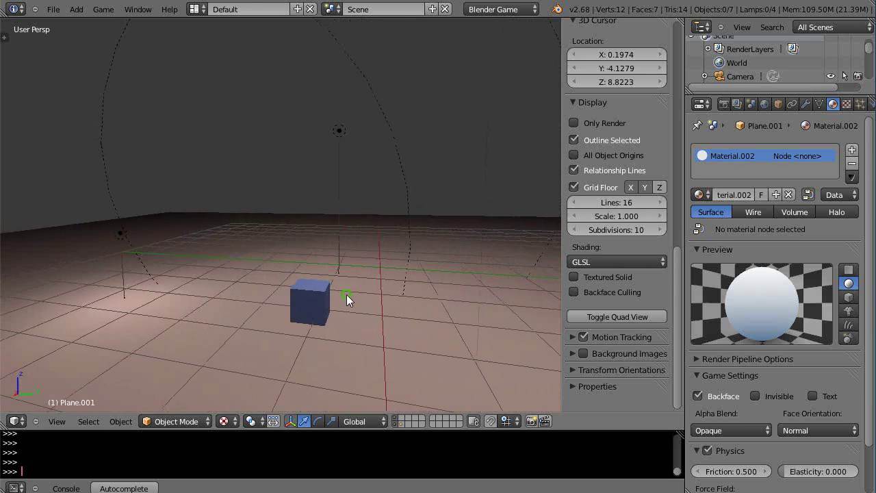
pyautogui.moveTo(424, 326); pyautogui.dragTo(255, 122, button='middle')
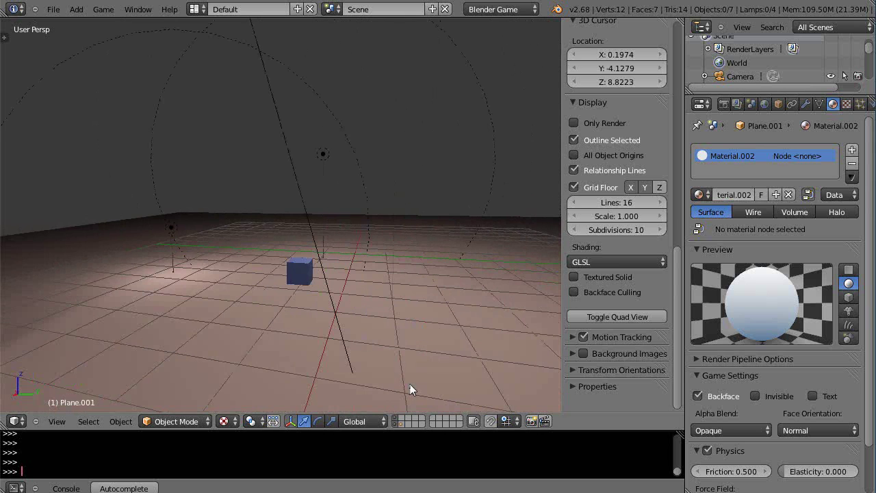
pyautogui.moveTo(395, 331); pyautogui.dragTo(392, 327, button='middle')
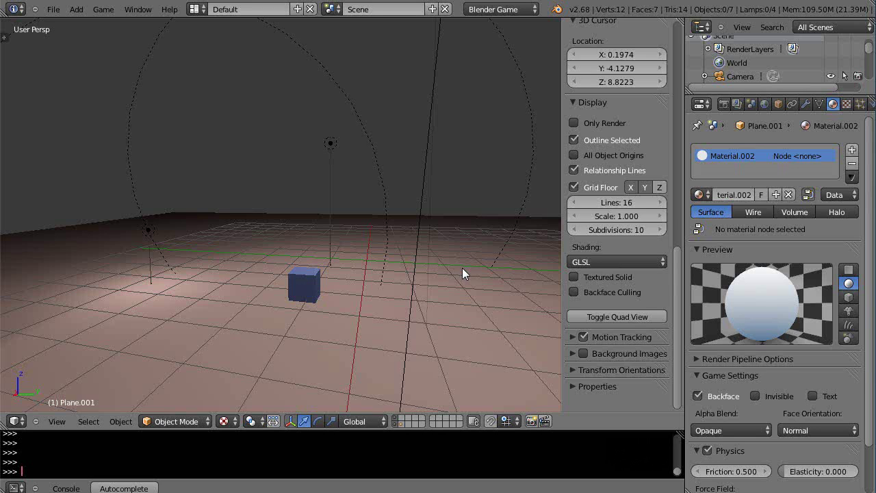
# Place the 3D cursor on the floor and enable Record Animation in the Game menu
pyautogui.click(403, 291)
pyautogui.scroll(1, 395, 205)
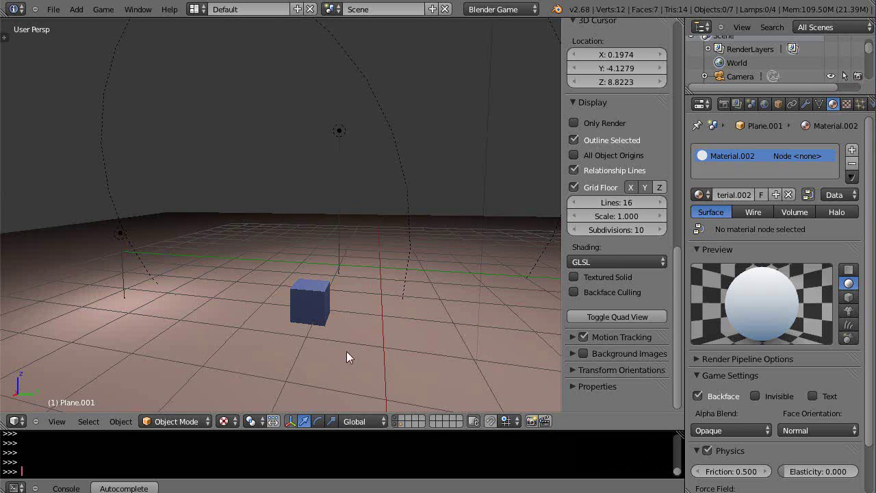
pyautogui.click(104, 9)
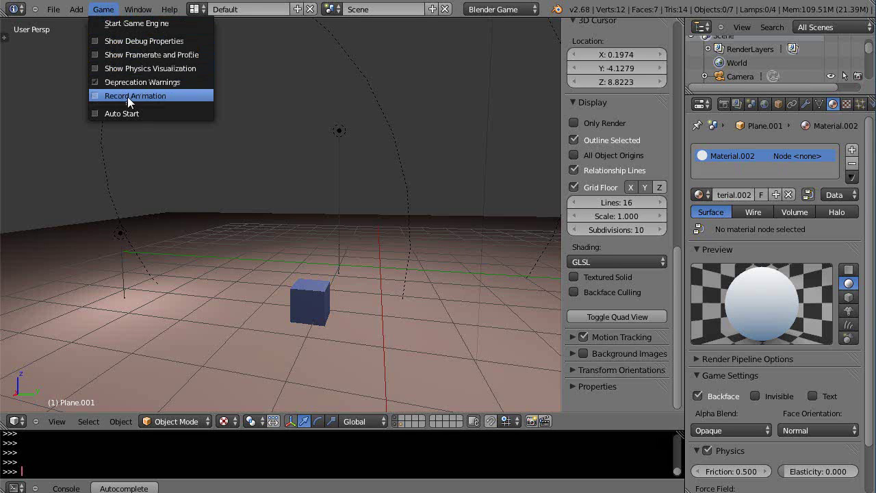
pyautogui.click(204, 95)
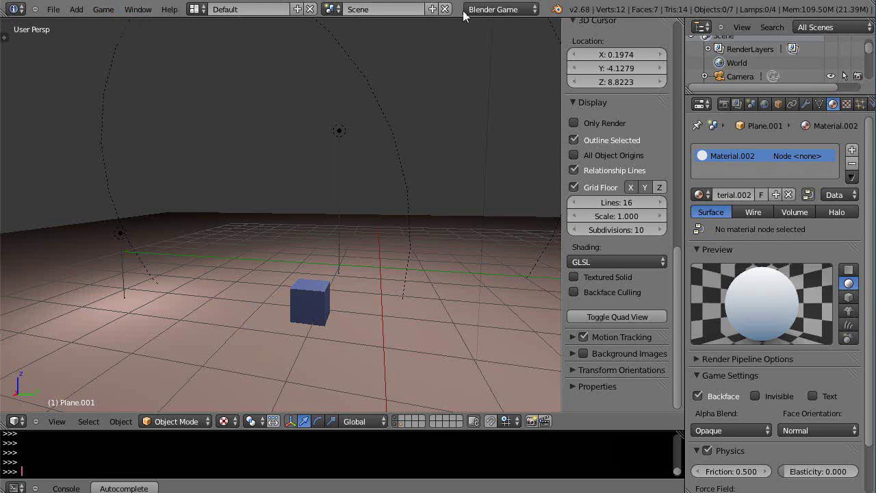
# Set the engine to Blender Render and turn the Python console area into a Timeline
pyautogui.click(486, 11)
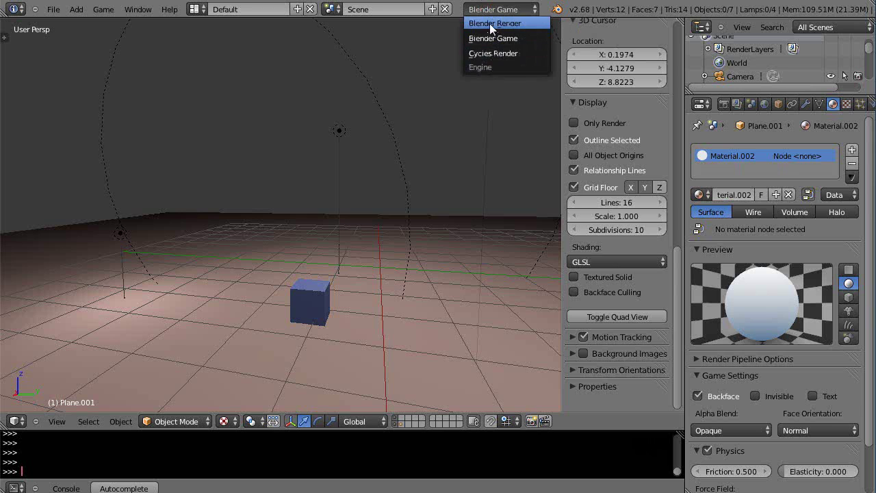
pyautogui.click(489, 23)
pyautogui.click(12, 487)
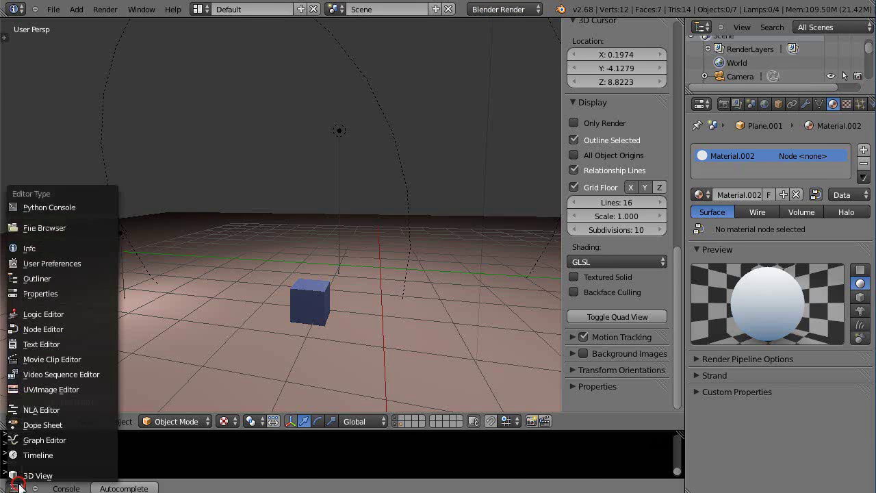
pyautogui.click(35, 455)
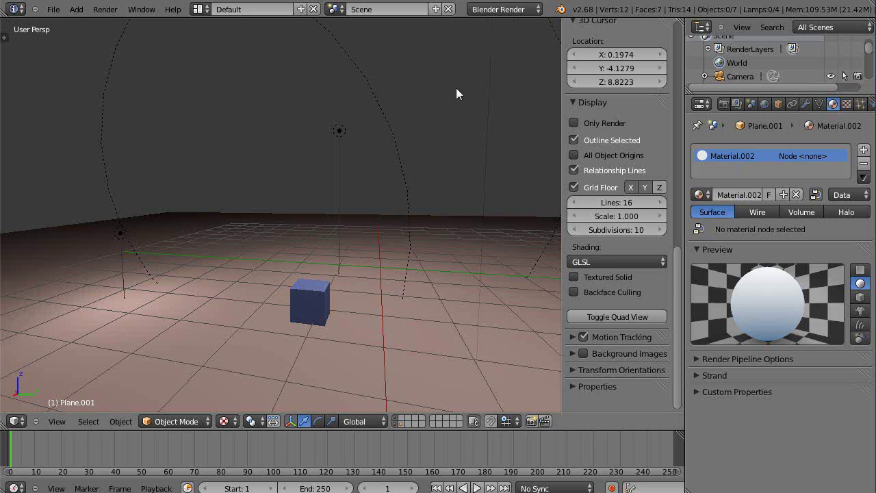
# Switch the engine to Blender Game, then back to Blender Render
pyautogui.click(504, 10)
pyautogui.click(506, 40)
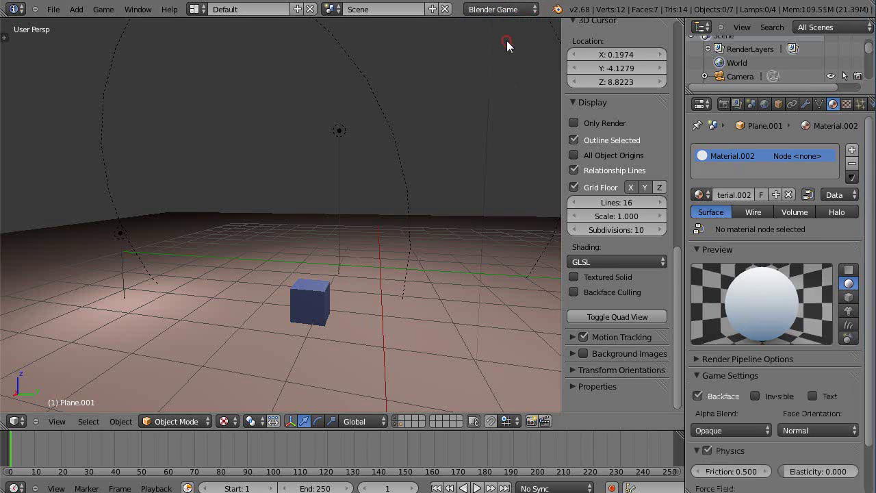
pyautogui.rightClick(428, 293)
pyautogui.click(504, 10)
pyautogui.click(504, 25)
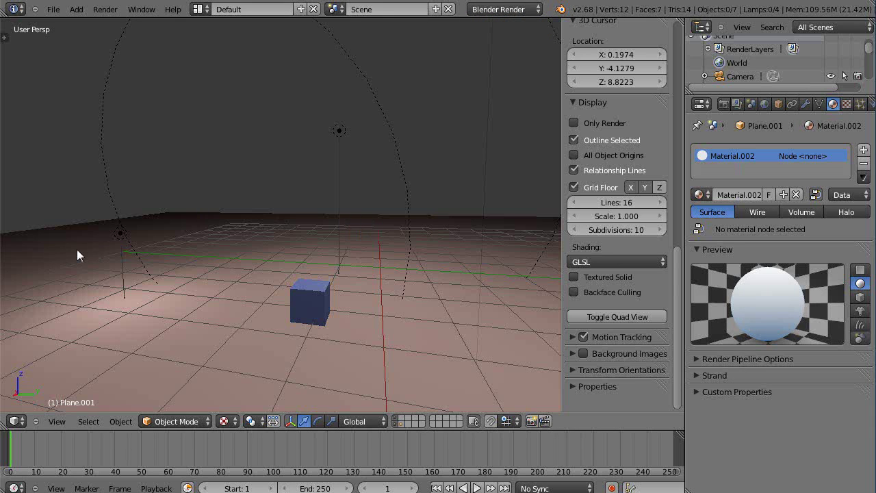
# Show the Tool Shelf with T and expand its Rigid Body Tools section
pyautogui.press('t')
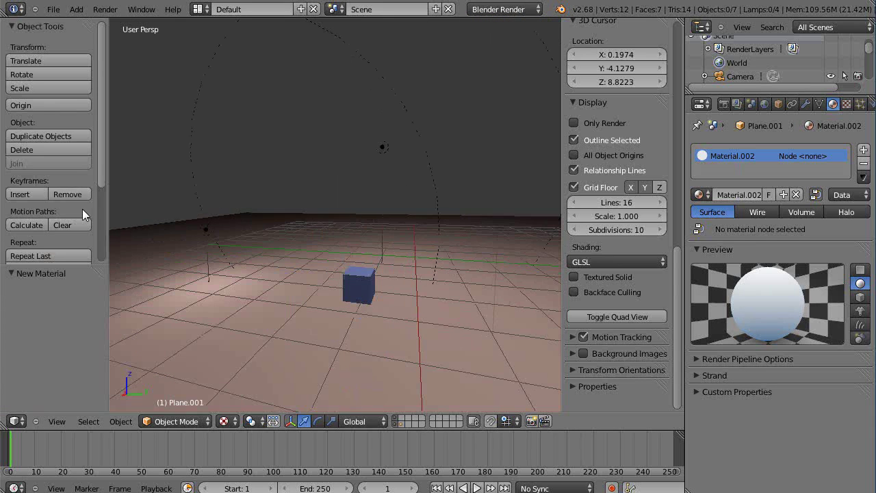
pyautogui.moveTo(103, 152); pyautogui.dragTo(103, 275)
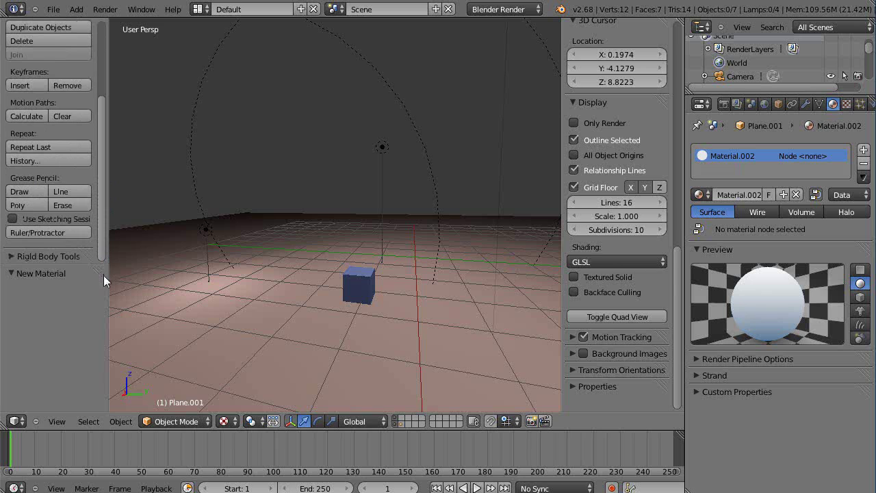
pyautogui.click(10, 257)
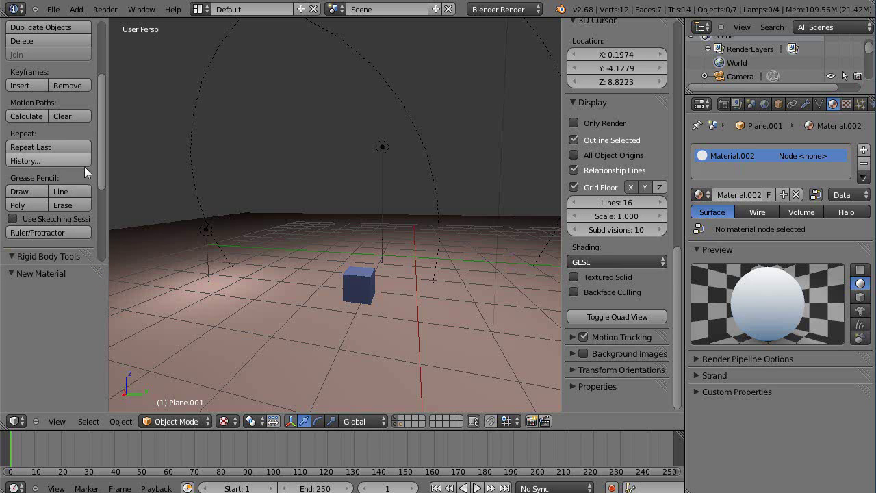
pyautogui.moveTo(102, 145); pyautogui.dragTo(101, 226)
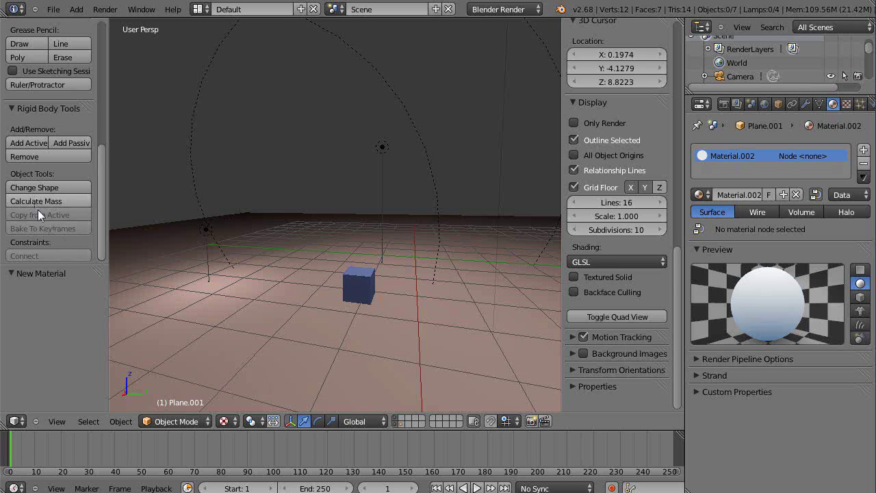
pyautogui.scroll(2, 41, 219)
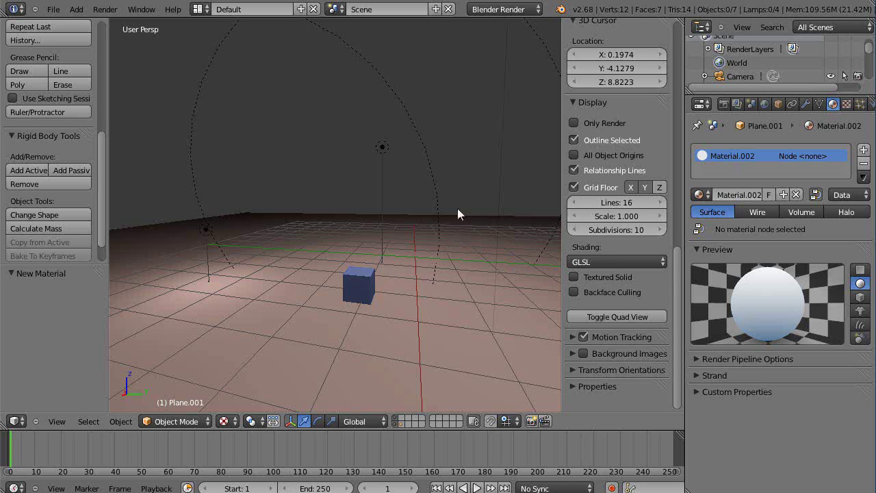
# Switch the render engine from the engine dropdown to Blender Game
pyautogui.click(504, 9)
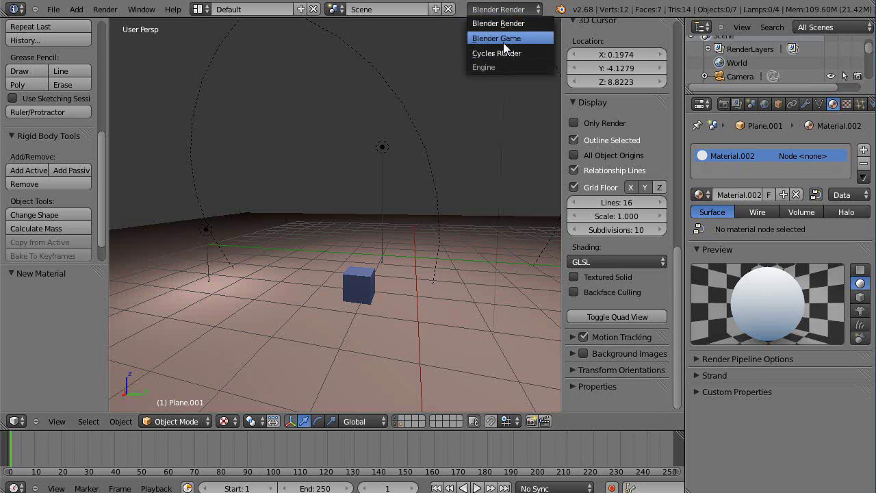
pyautogui.click(503, 39)
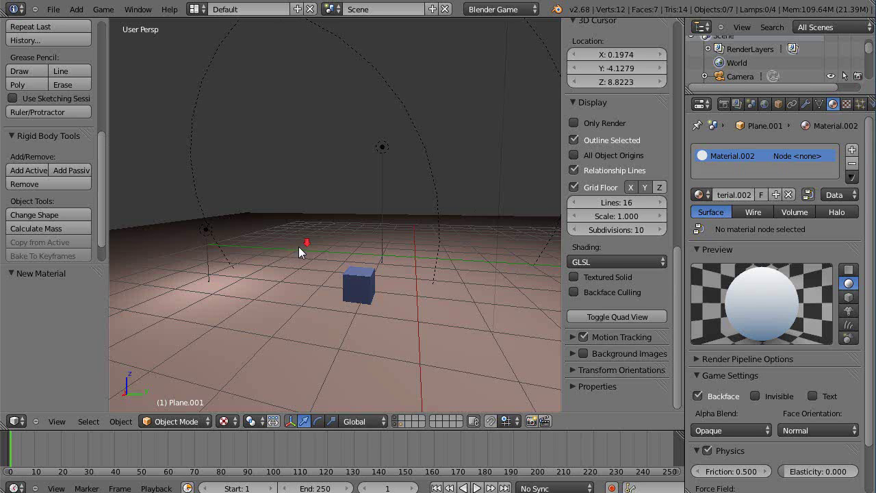
pyautogui.moveTo(298, 247); pyautogui.dragTo(298, 248, button='middle')
pyautogui.moveTo(297, 289); pyautogui.dragTo(248, 284, button='middle')
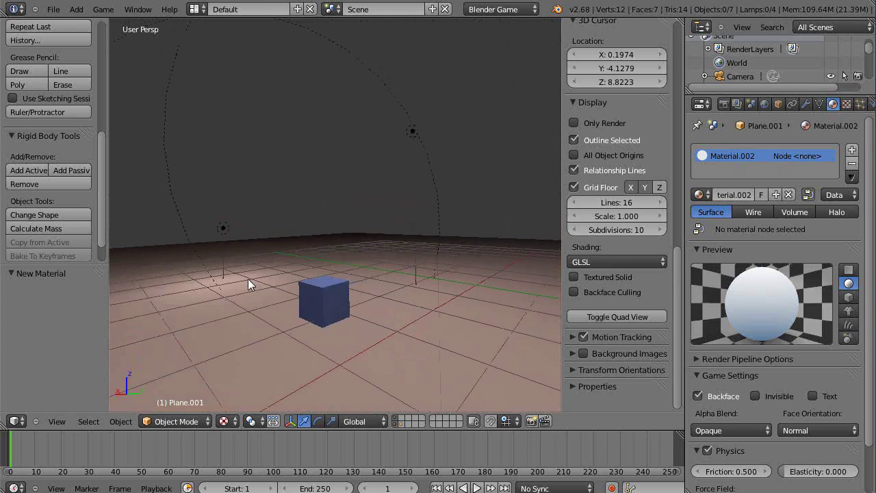
# Hide the Tool Shelf and Properties sidebar so the 3D view fills the full width
pyautogui.scroll(3, 304, 316)
pyautogui.scroll(-3, 304, 315)
pyautogui.moveTo(304, 315); pyautogui.dragTo(331, 329, button='middle')
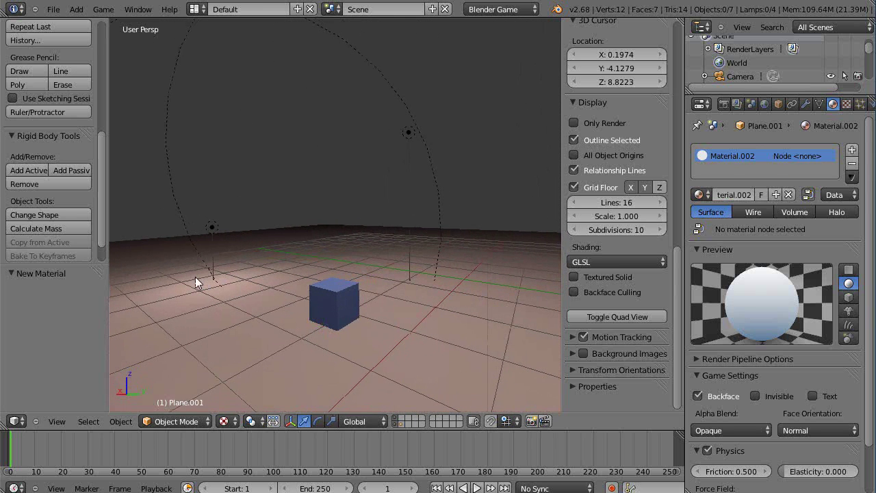
pyautogui.press('t')
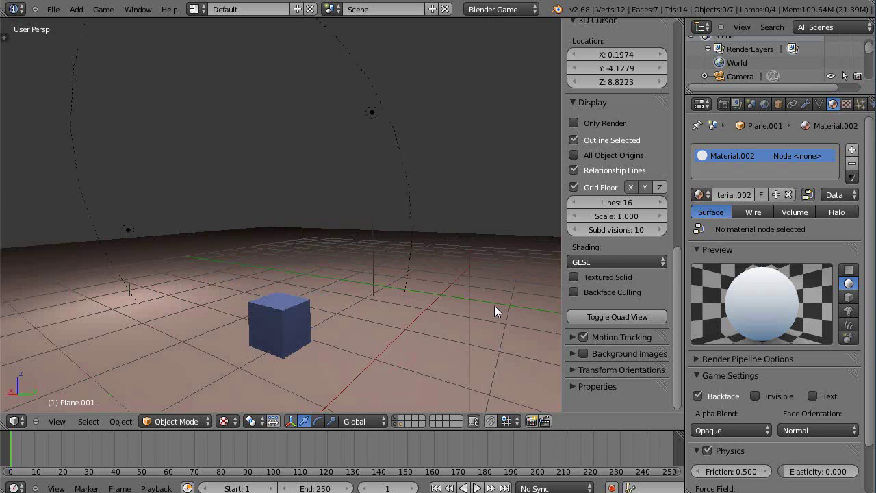
pyautogui.press('n')
pyautogui.scroll(-2, 496, 308)
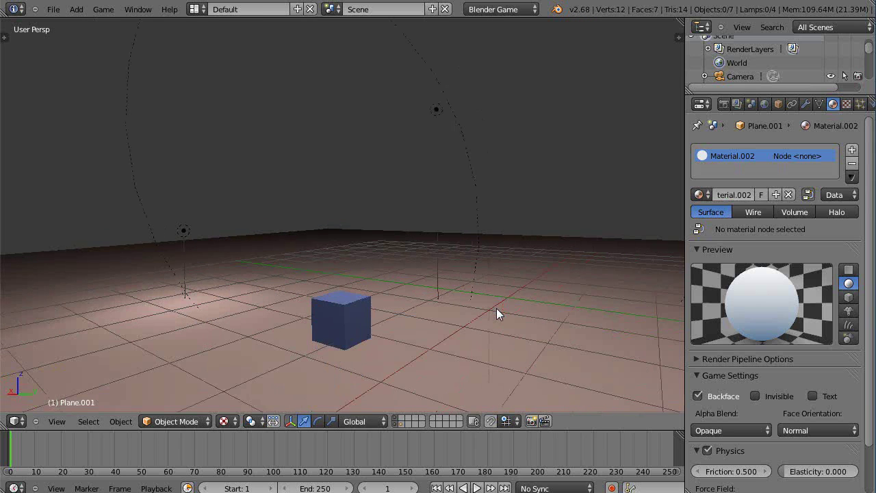